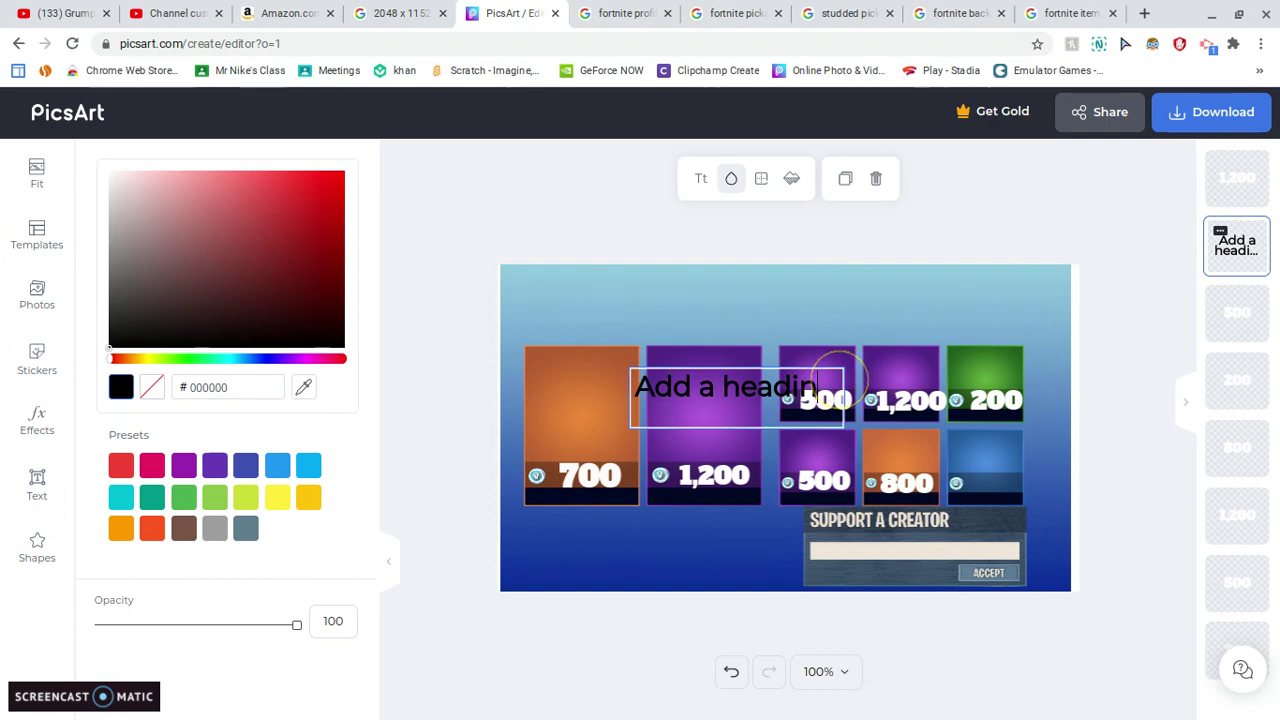
Turn the new heading into a white 500 in Alfa Slab One and place it on the blue tile's price bar
text(500)
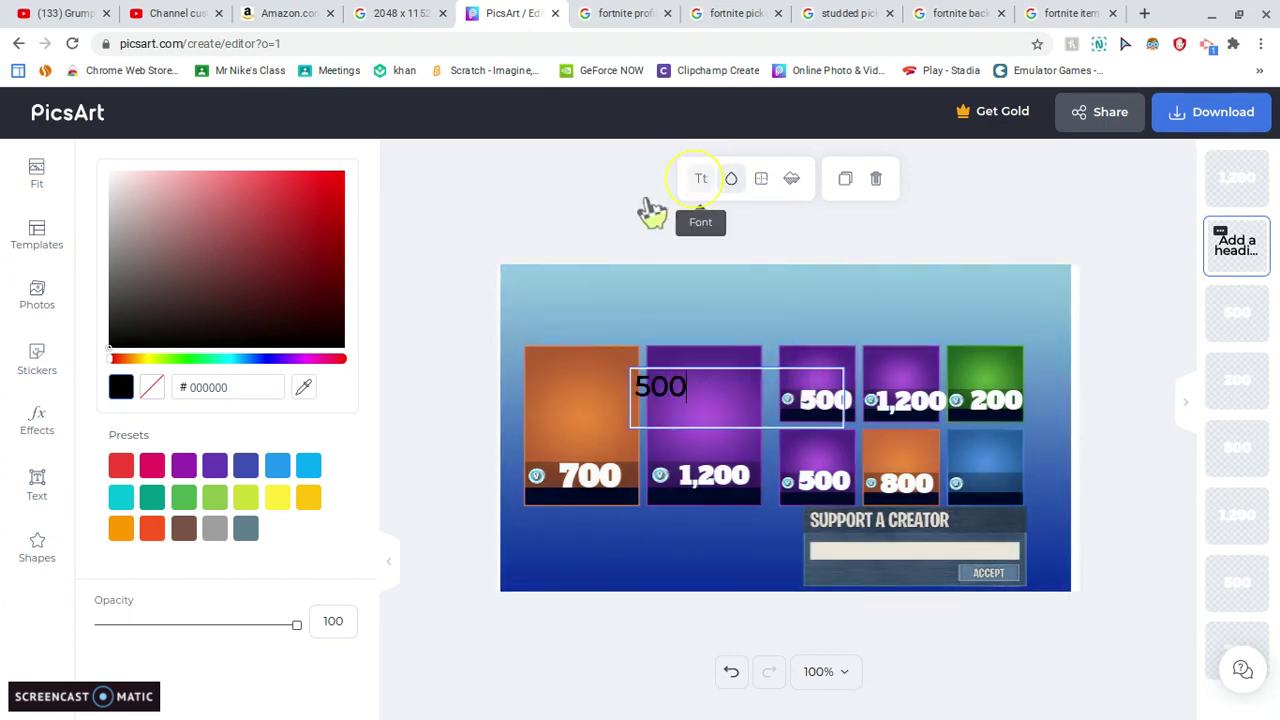
drag(123, 320, 64, 163)
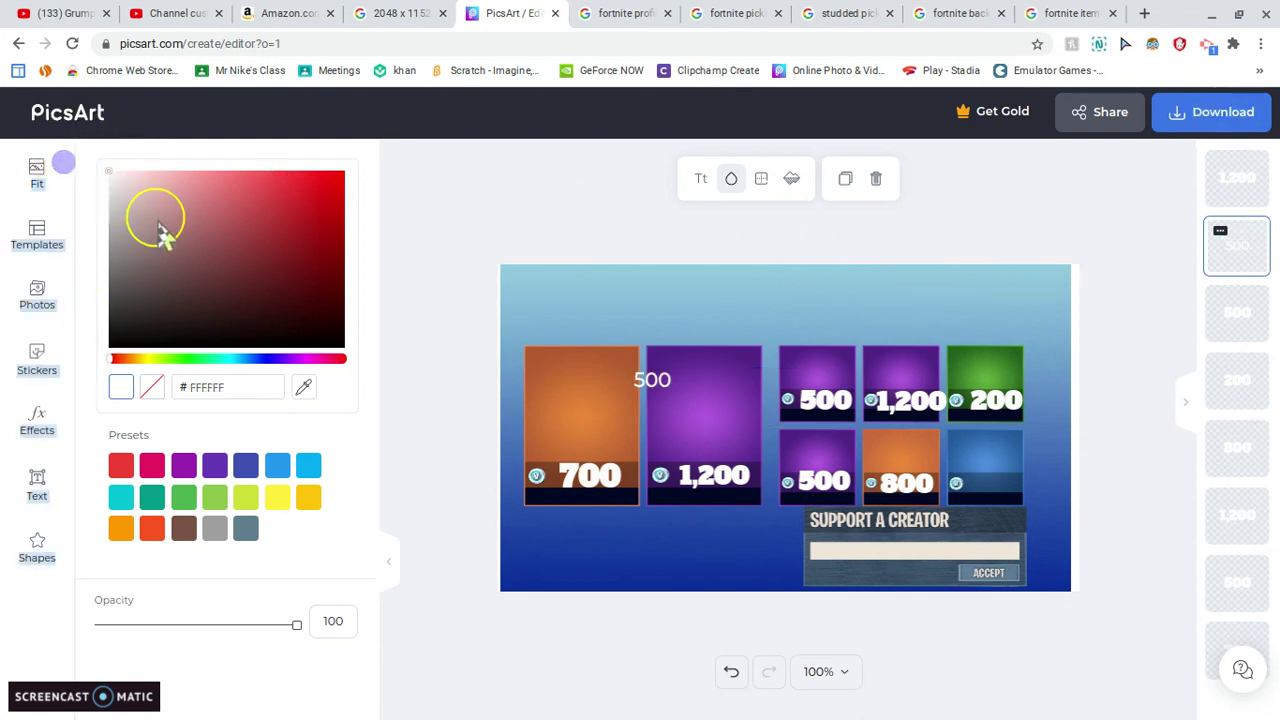
click(700, 180)
click(313, 200)
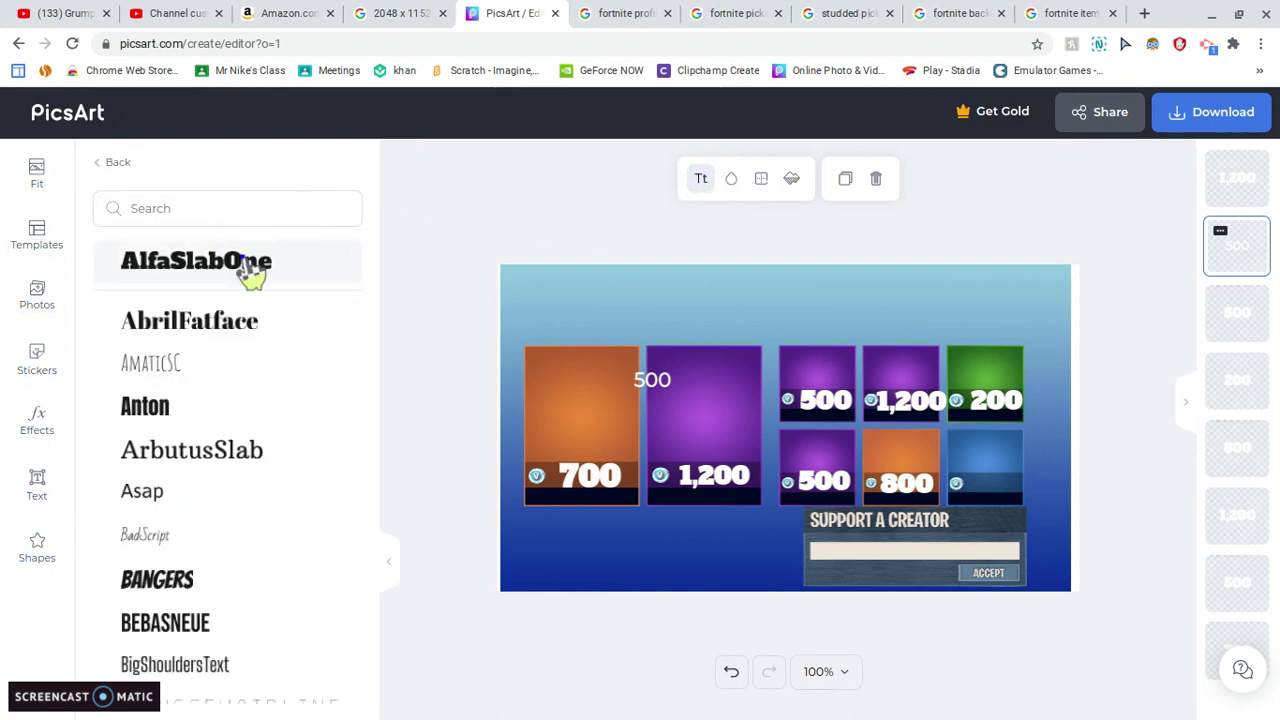
click(118, 164)
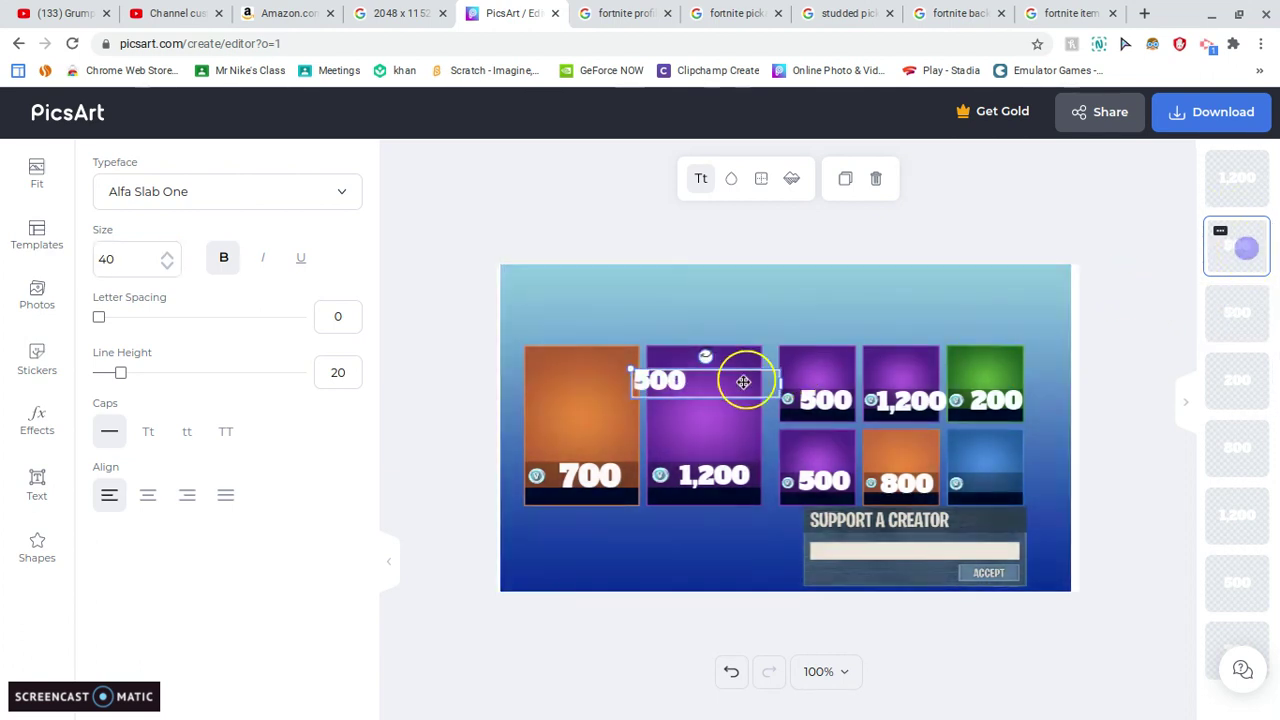
drag(731, 383, 1117, 515)
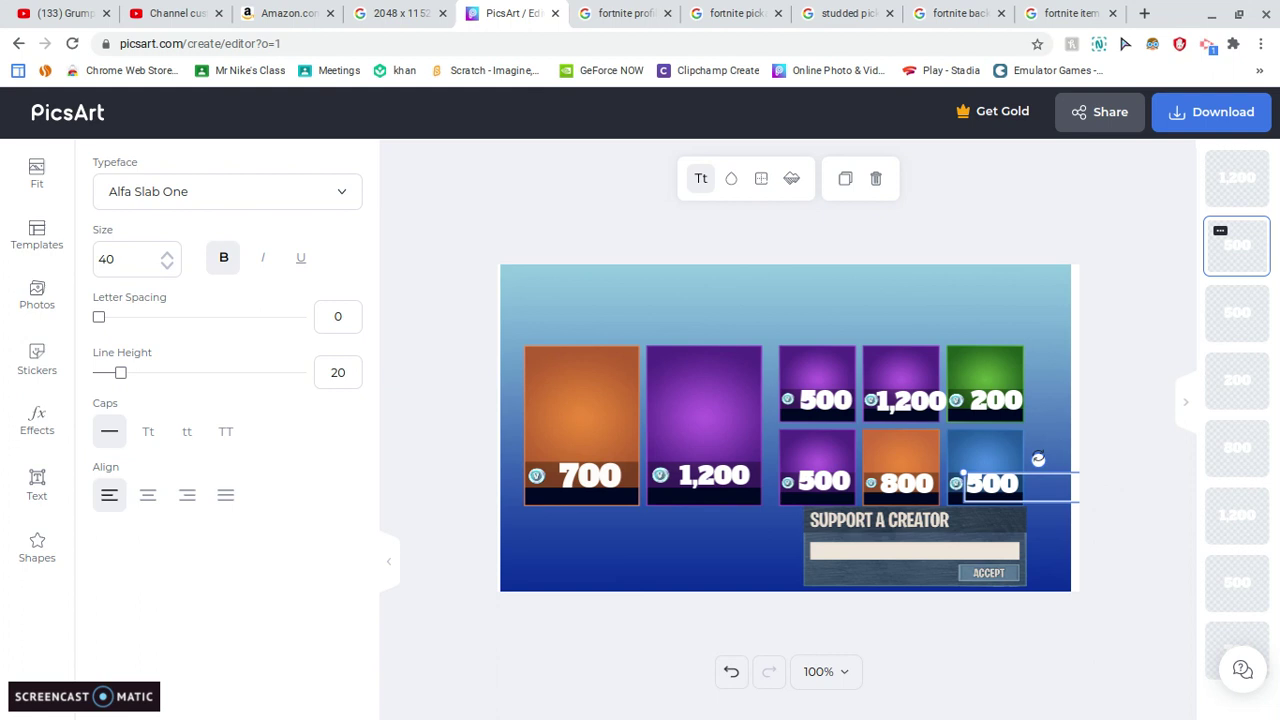
click(1096, 350)
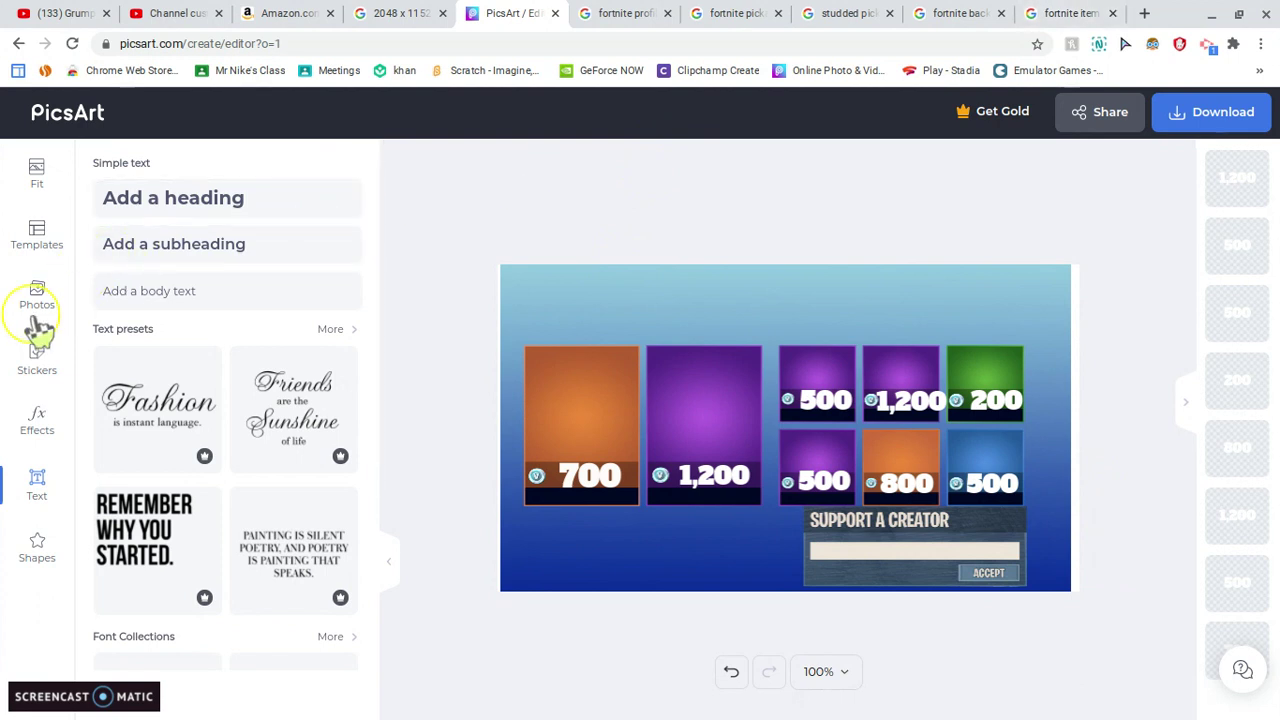
Search the sticker library for fortnite skins
click(36, 362)
click(234, 215)
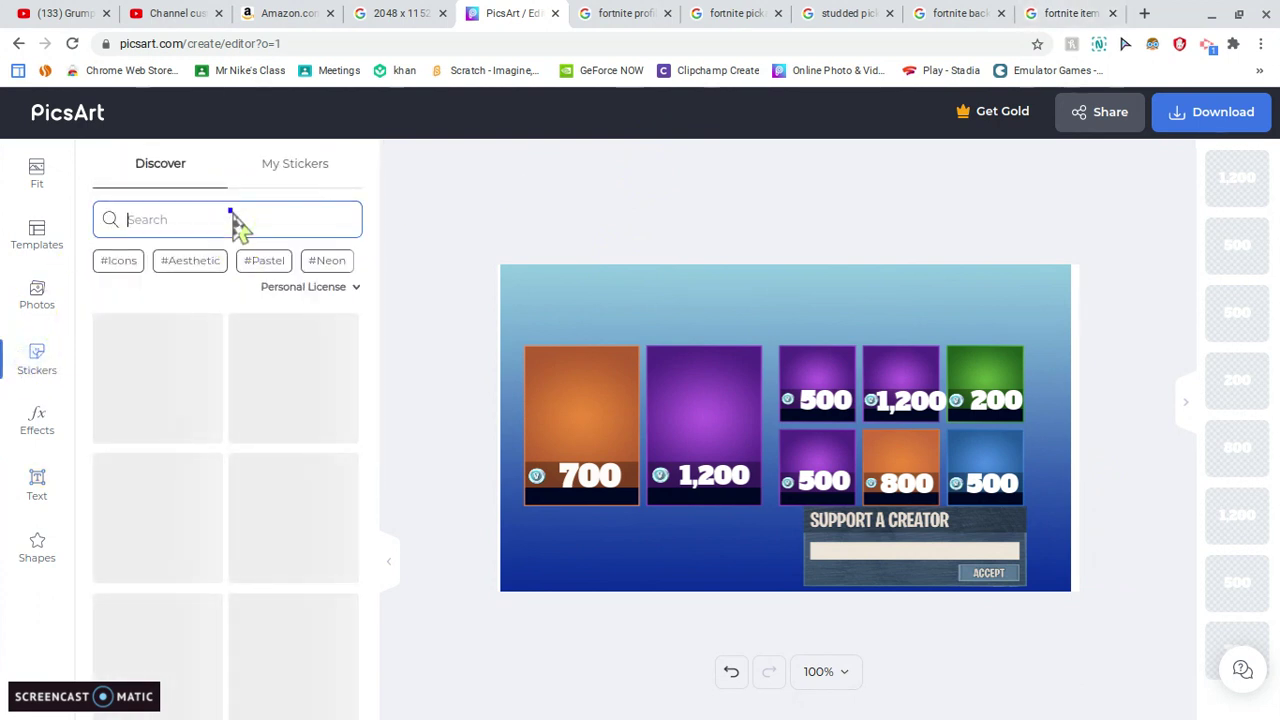
text(fortnite skins)
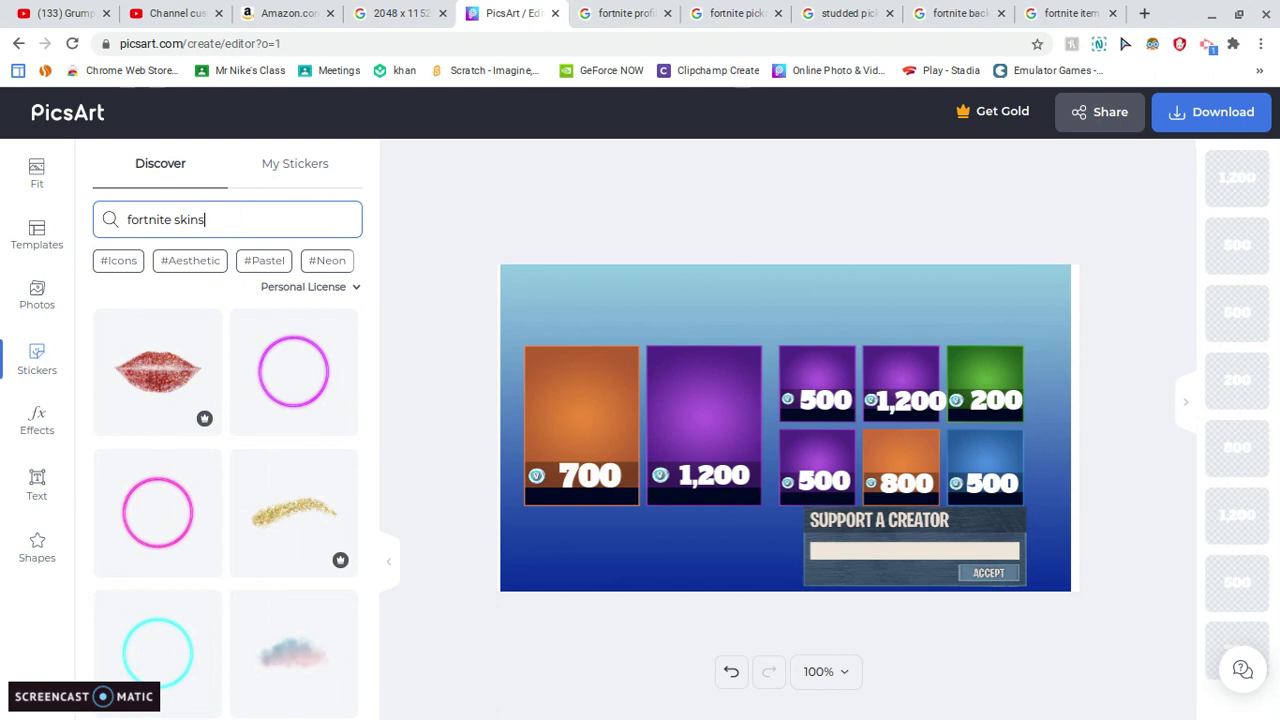
key(Return)
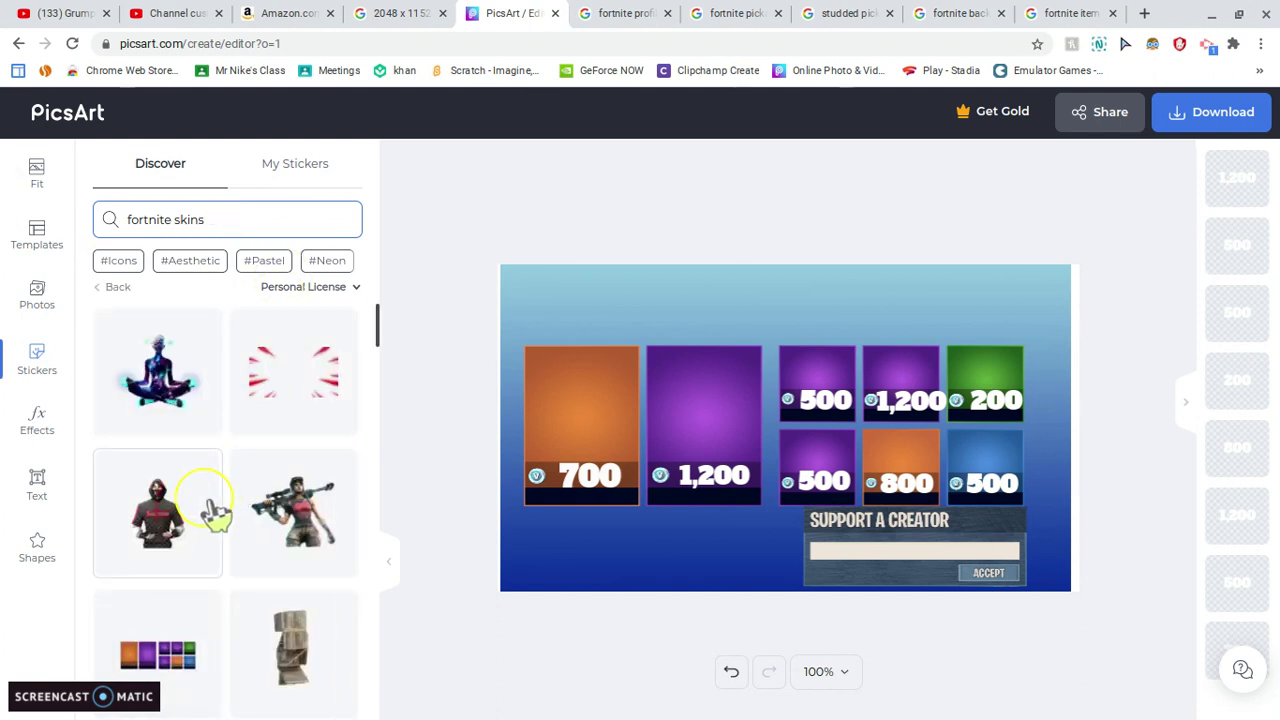
Add the sticker of the character in the red FaZe jersey and fit it inside the large purple 1,200 tile
scroll(265, 495, down, 4)
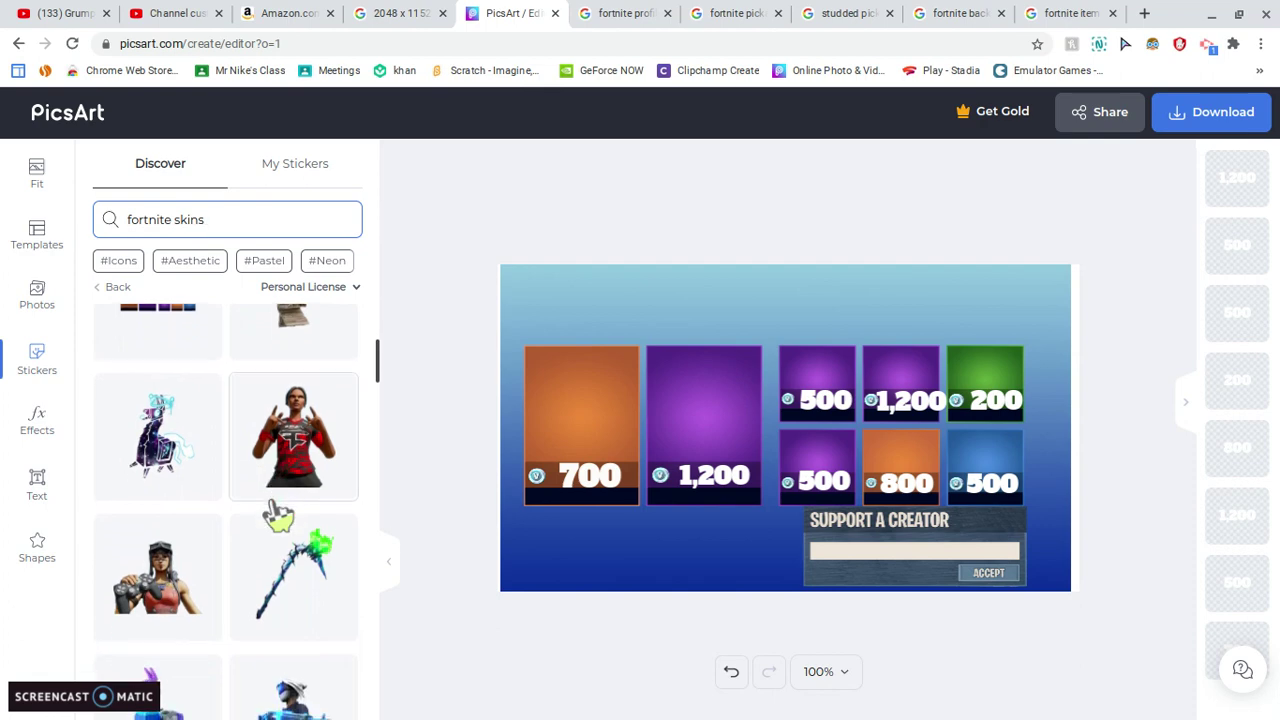
scroll(278, 515, down, 1)
click(298, 412)
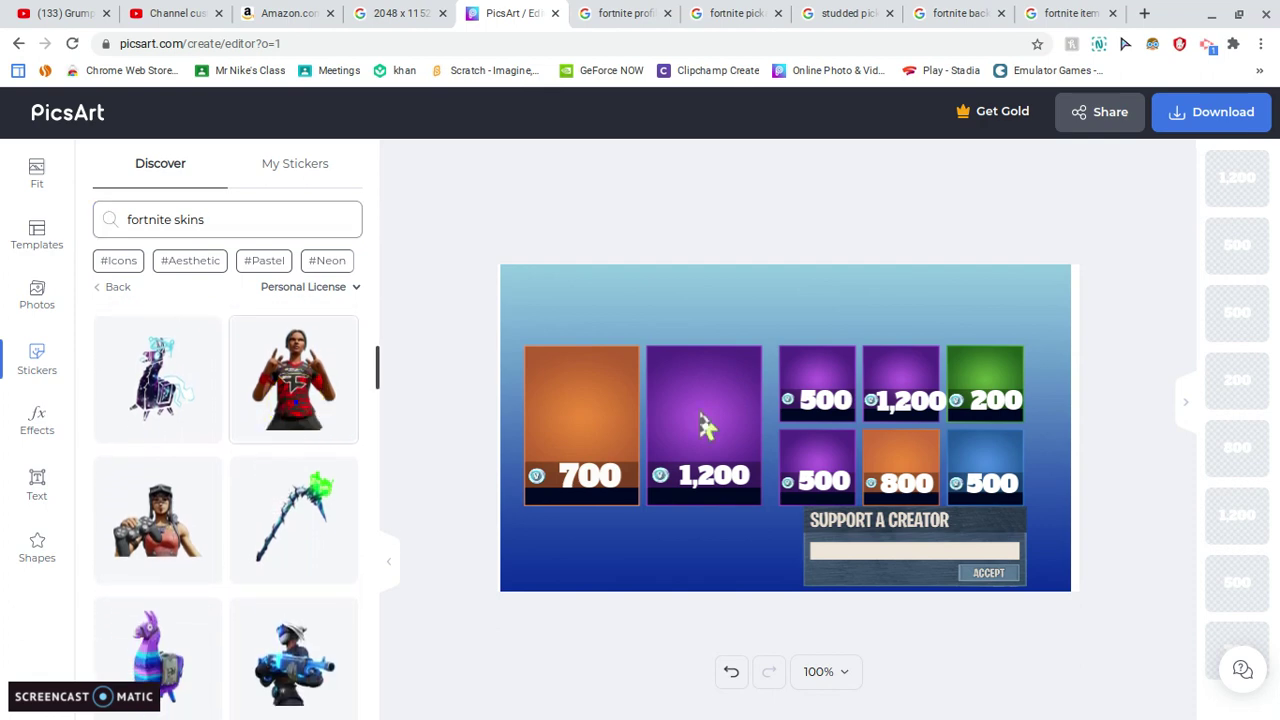
click(866, 327)
drag(872, 331, 788, 386)
drag(770, 471, 720, 409)
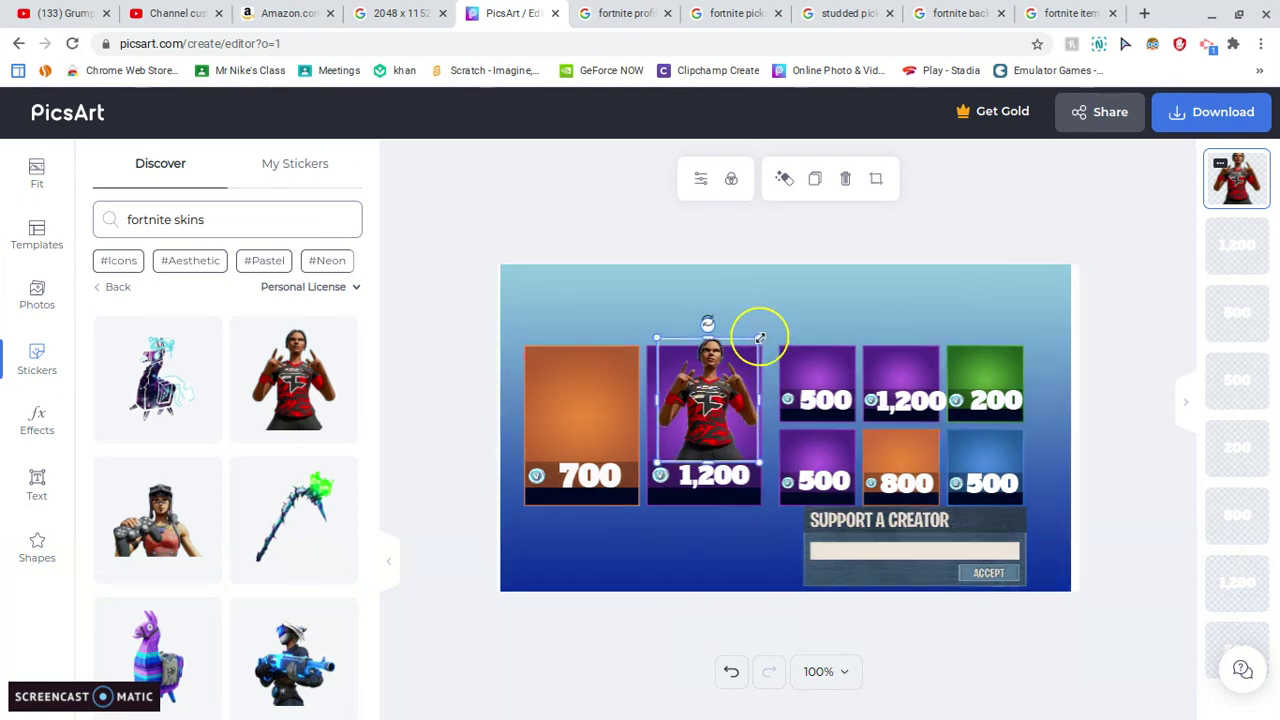
drag(761, 338, 755, 346)
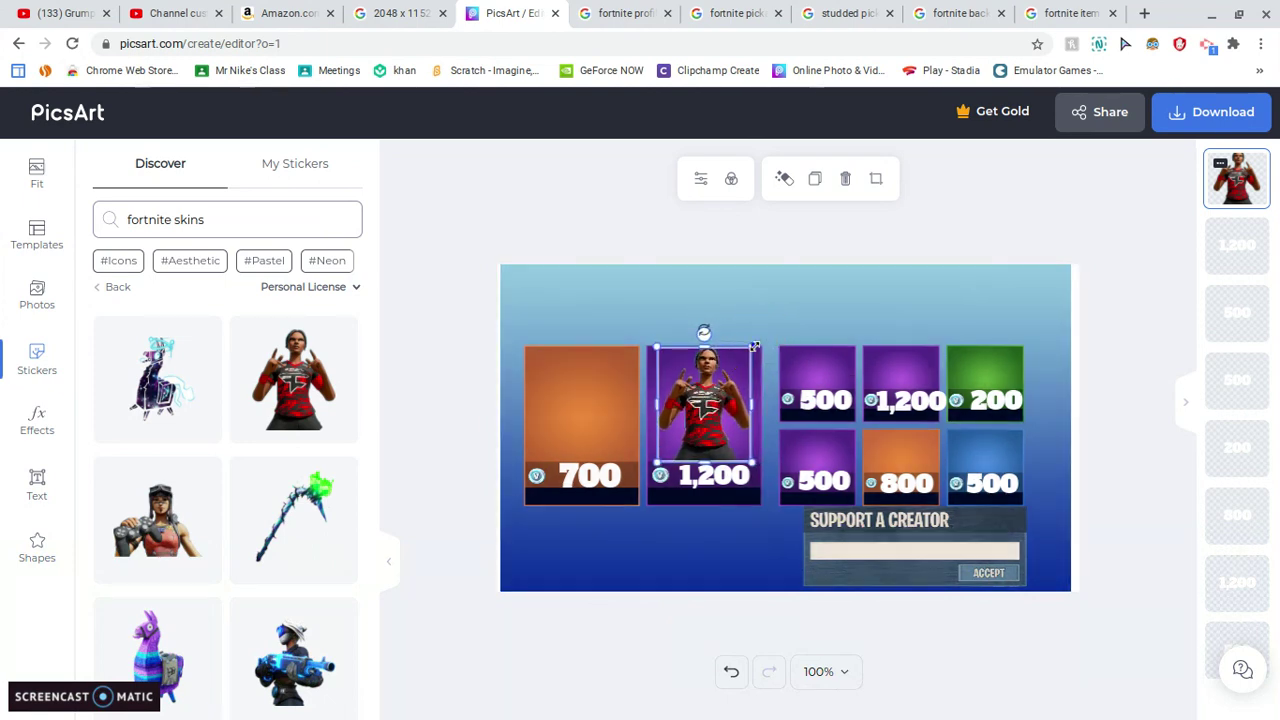
click(672, 240)
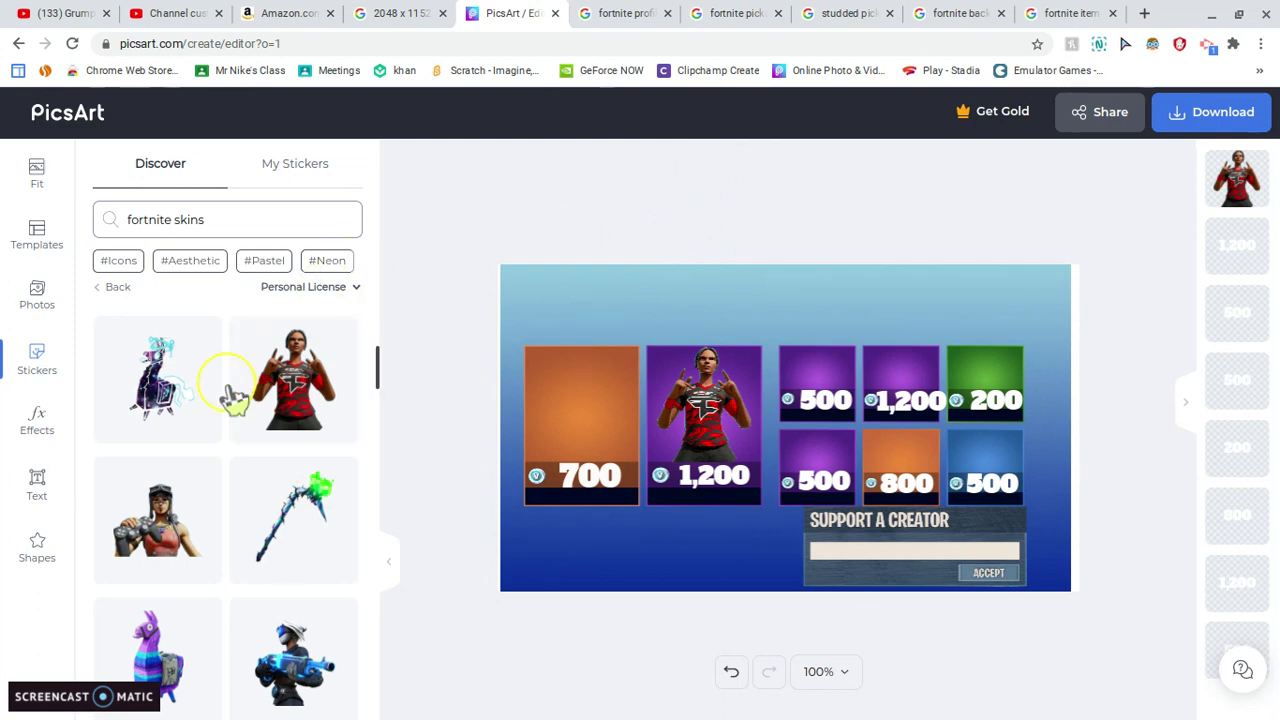
Add the black-armoured knight sticker and scale it to fit the large orange 700 tile
scroll(230, 390, down, 4)
click(325, 393)
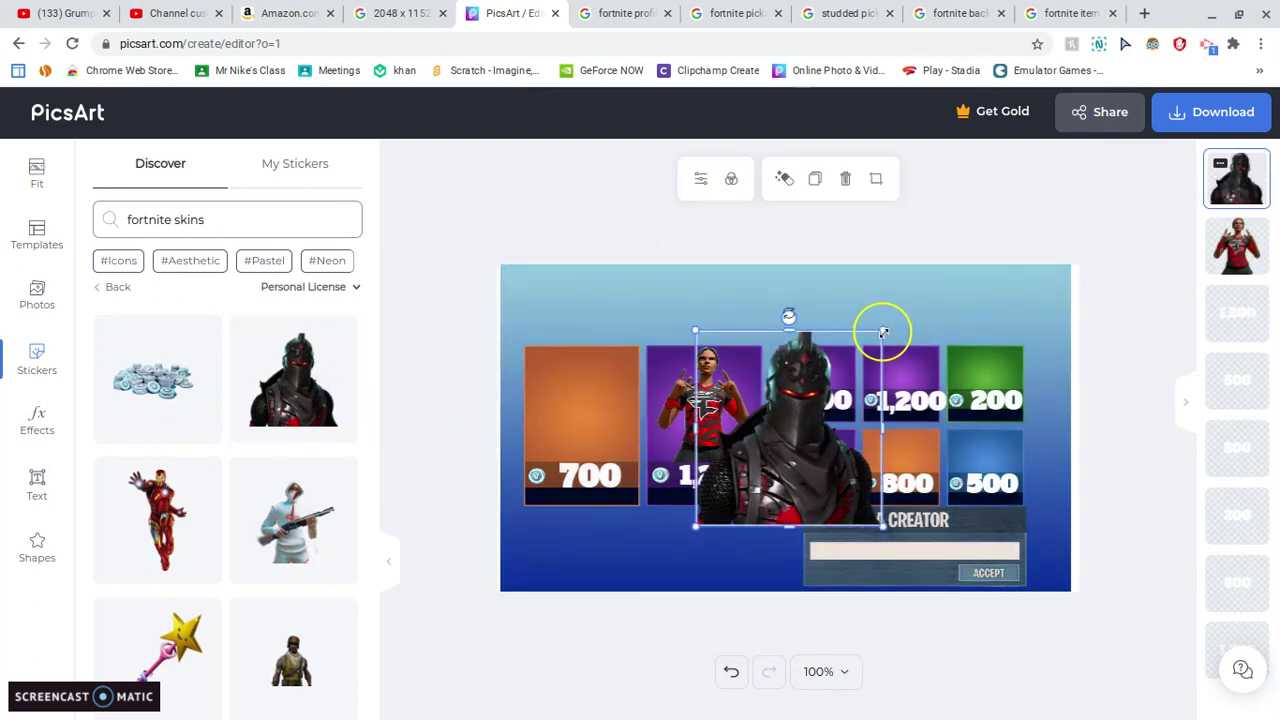
drag(882, 330, 825, 388)
drag(766, 477, 578, 428)
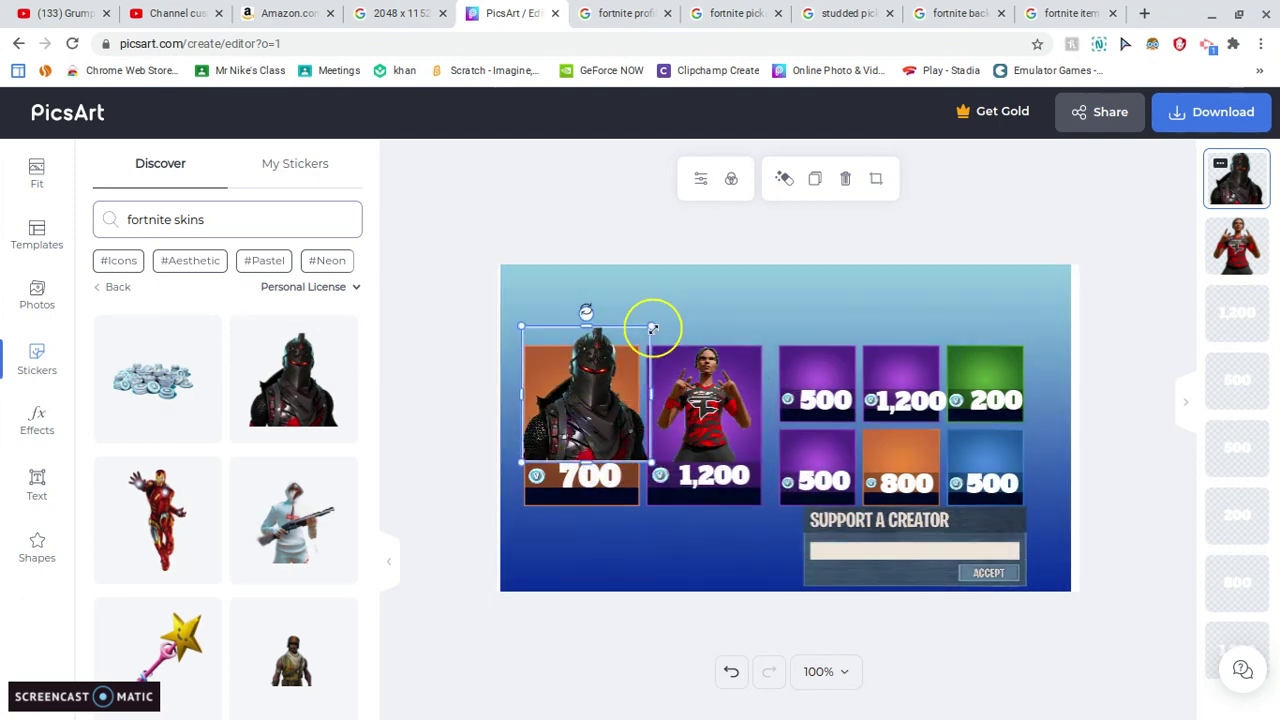
mouse_move(652, 326)
mouse_down()
mouse_move(622, 349)
mouse_move(636, 343)
mouse_up()
click(457, 329)
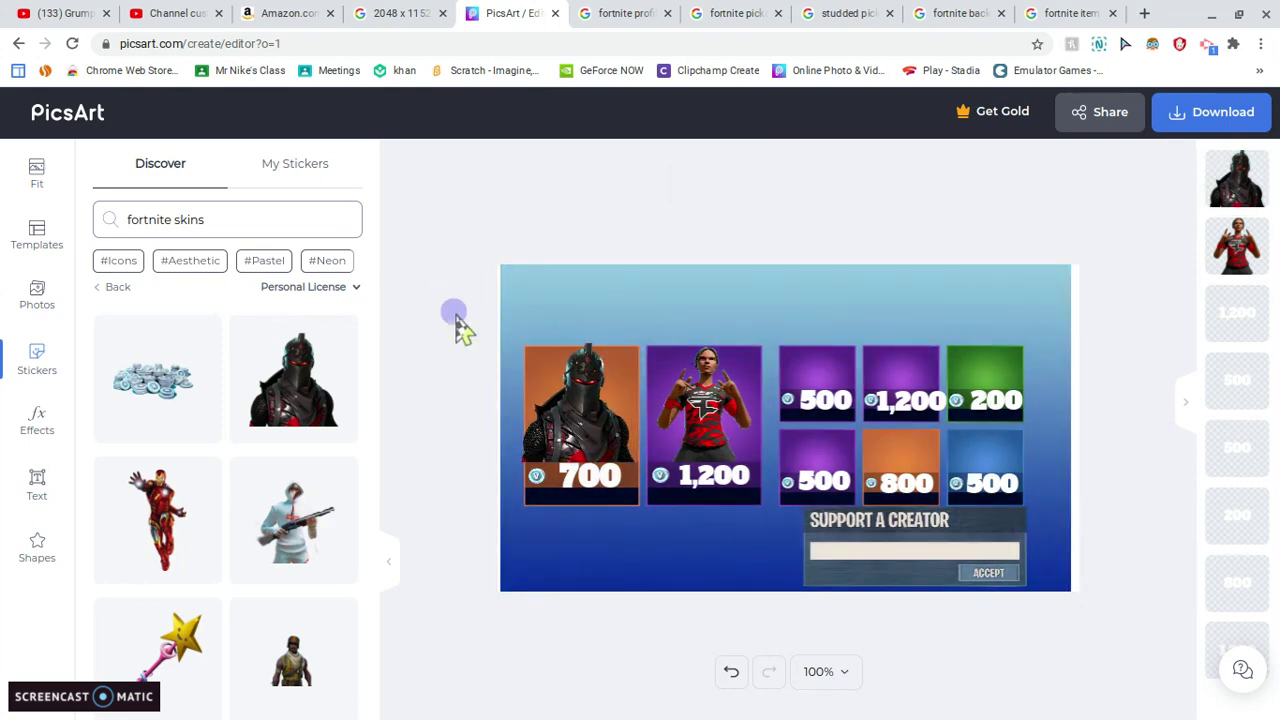
Nudge the black knight sticker slightly right to centre it on the orange 700 tile
click(563, 376)
drag(577, 407, 586, 407)
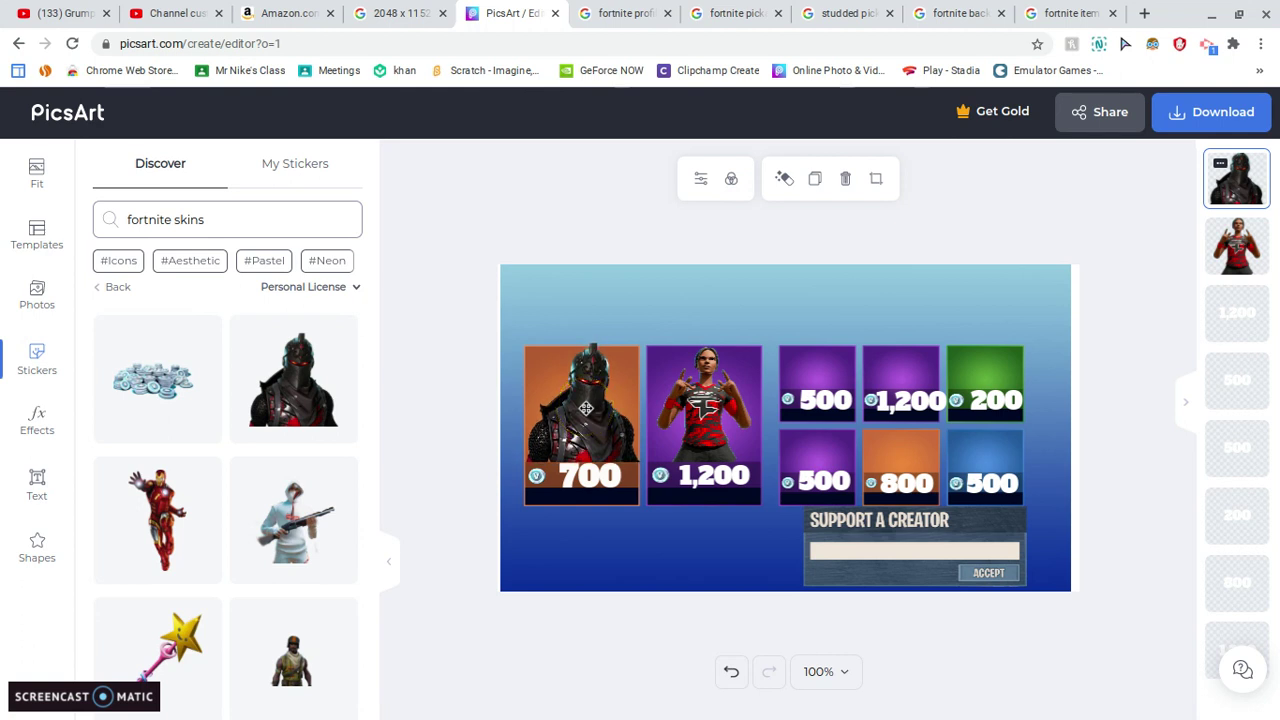
click(478, 395)
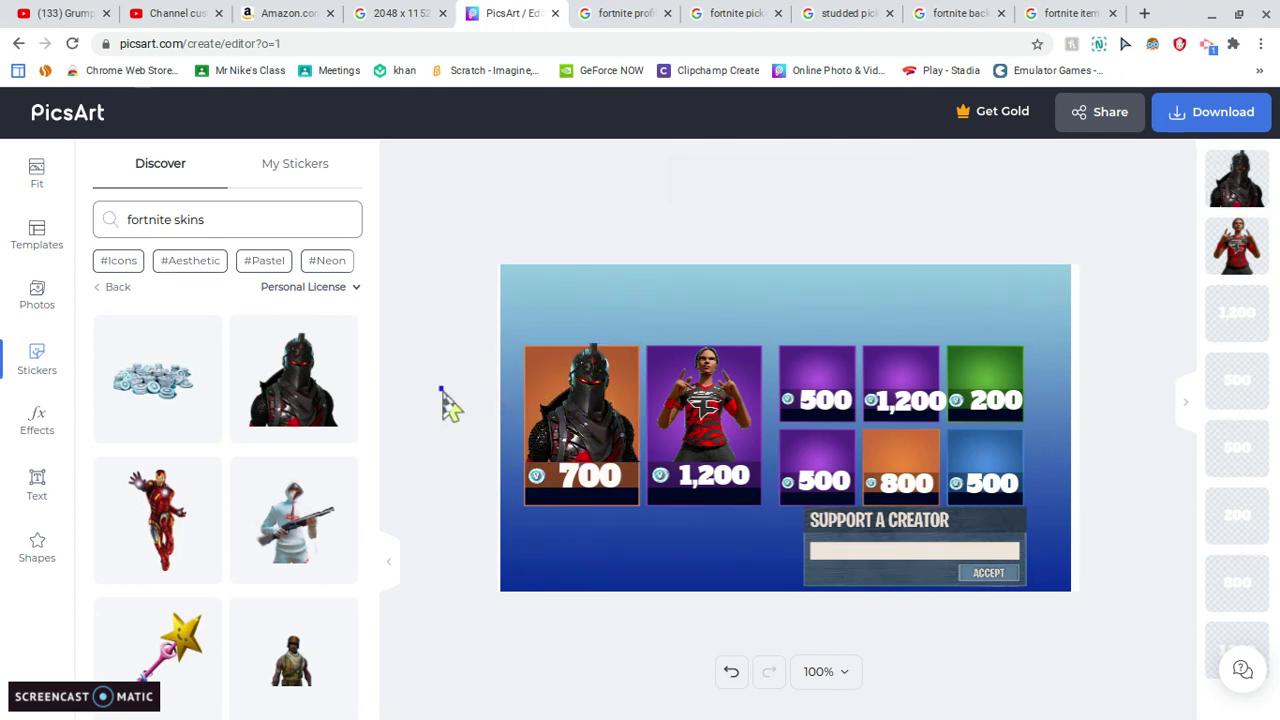
click(432, 478)
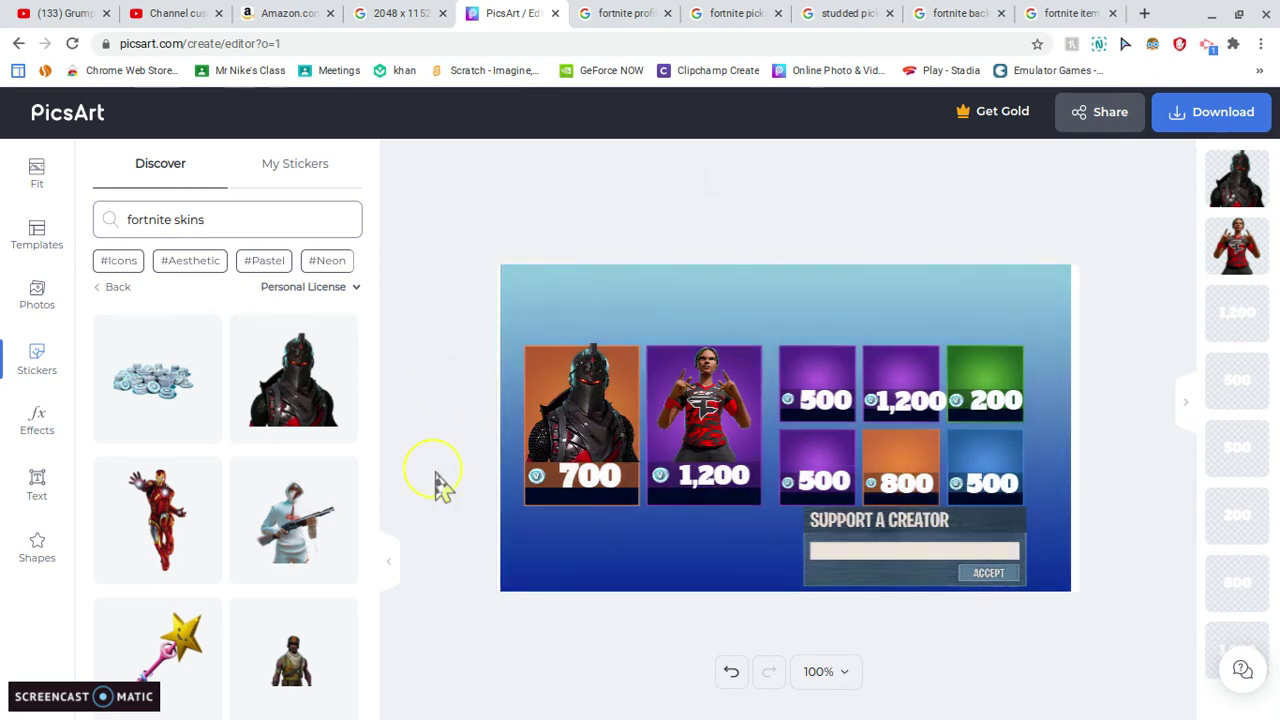
Try the white-hoodie character with the shotgun on the small shop tiles at different sizes, and delete the sticker
scroll(262, 485, down, 2)
scroll(260, 486, down, 1)
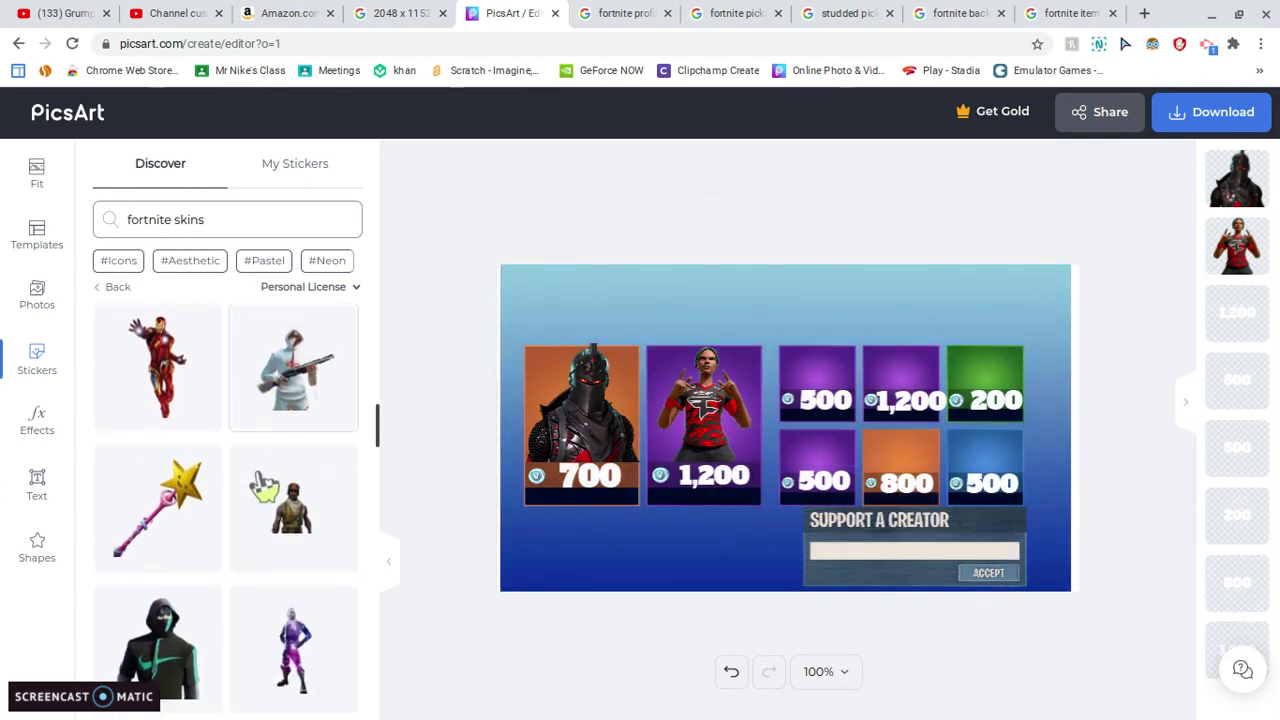
click(295, 375)
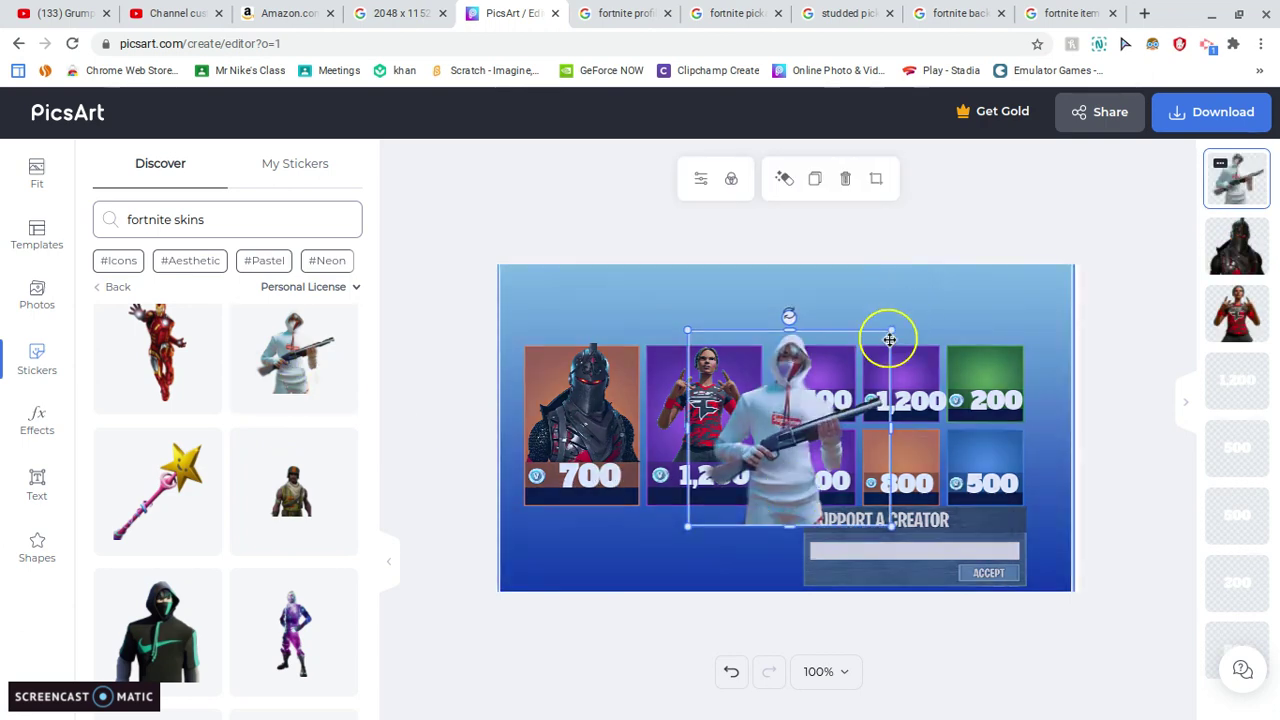
drag(891, 330, 819, 373)
drag(766, 457, 910, 381)
drag(985, 329, 903, 380)
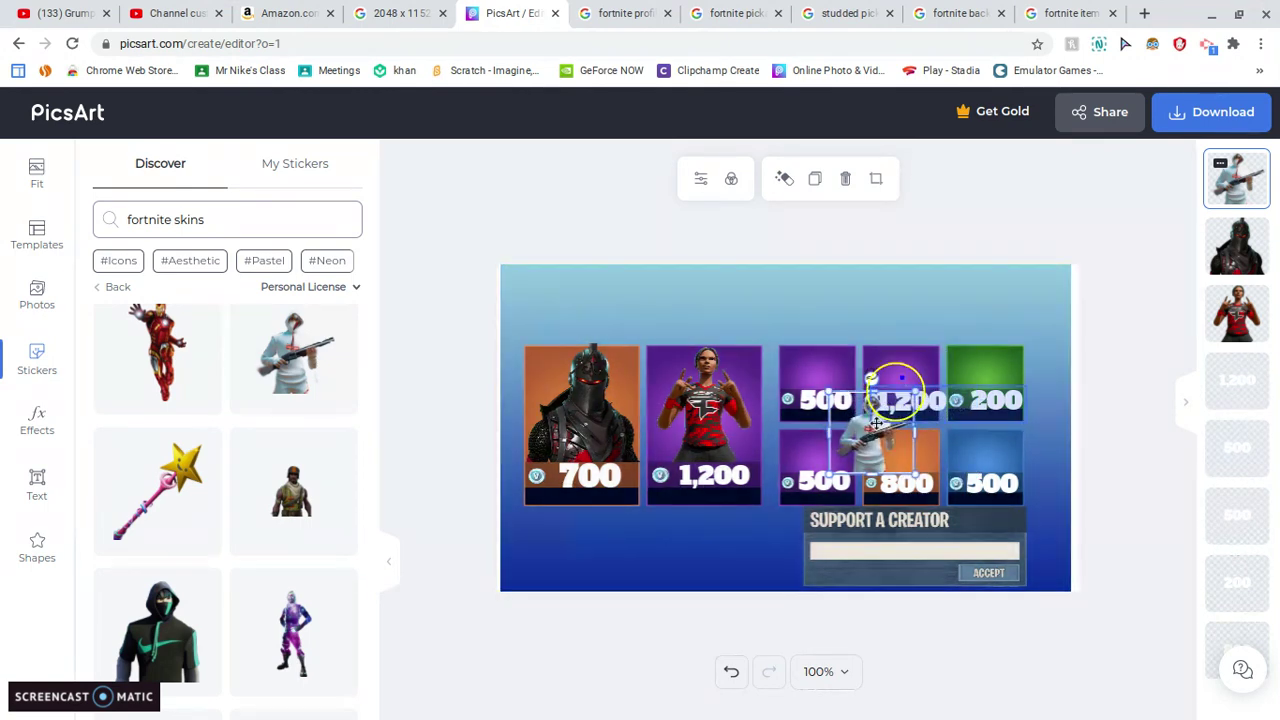
drag(871, 432, 910, 453)
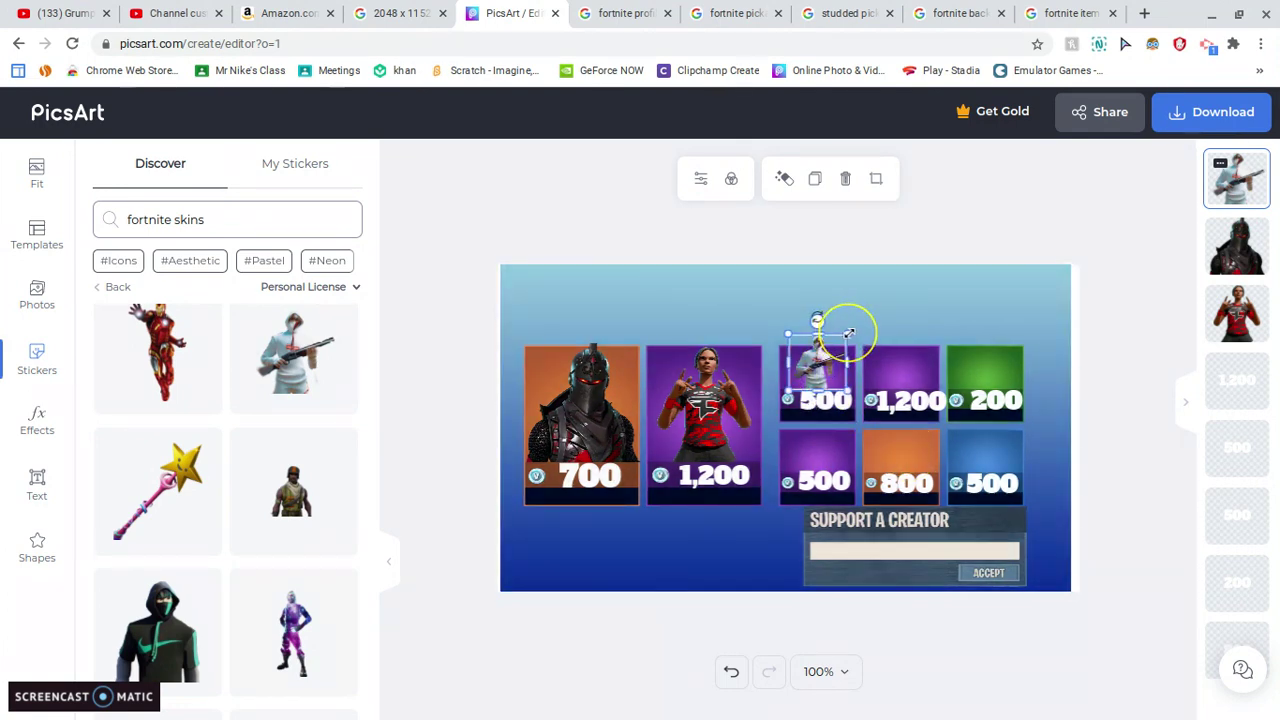
drag(849, 332, 881, 301)
drag(834, 352, 821, 353)
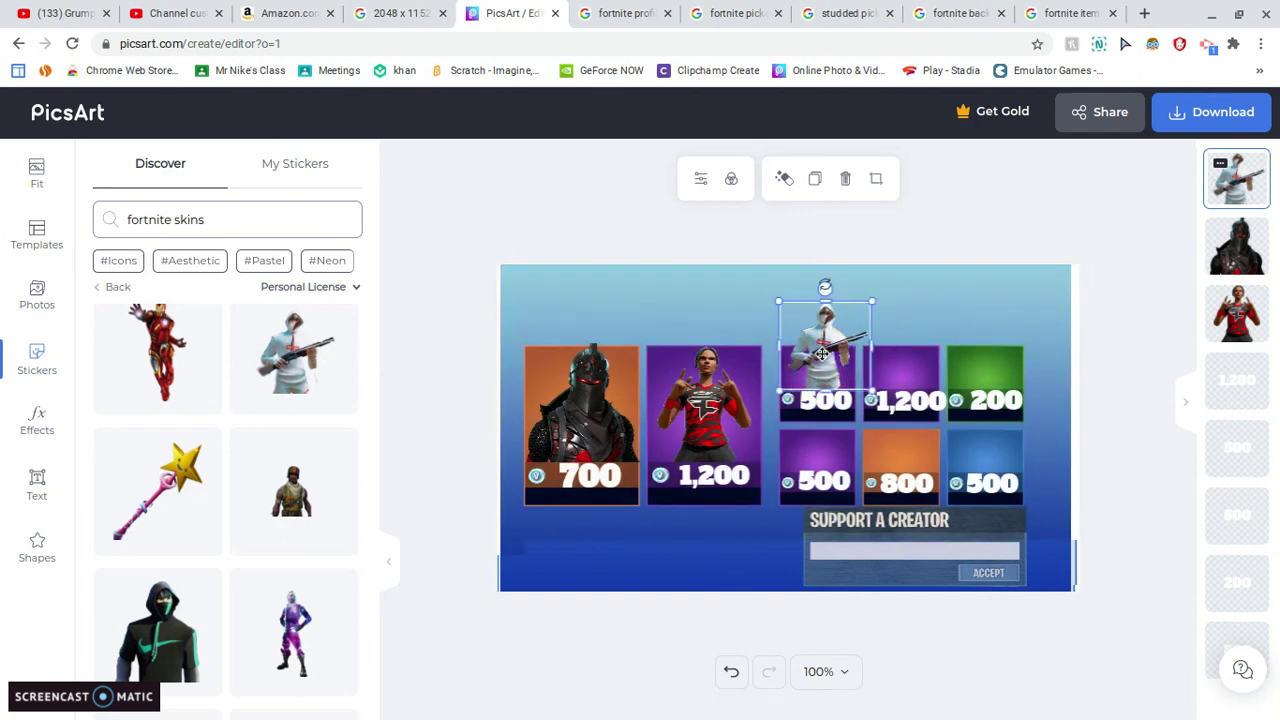
key(Delete)
Add the star wand pickaxe sticker, shrunk and tilted to fit the small orange 800 tile
click(178, 492)
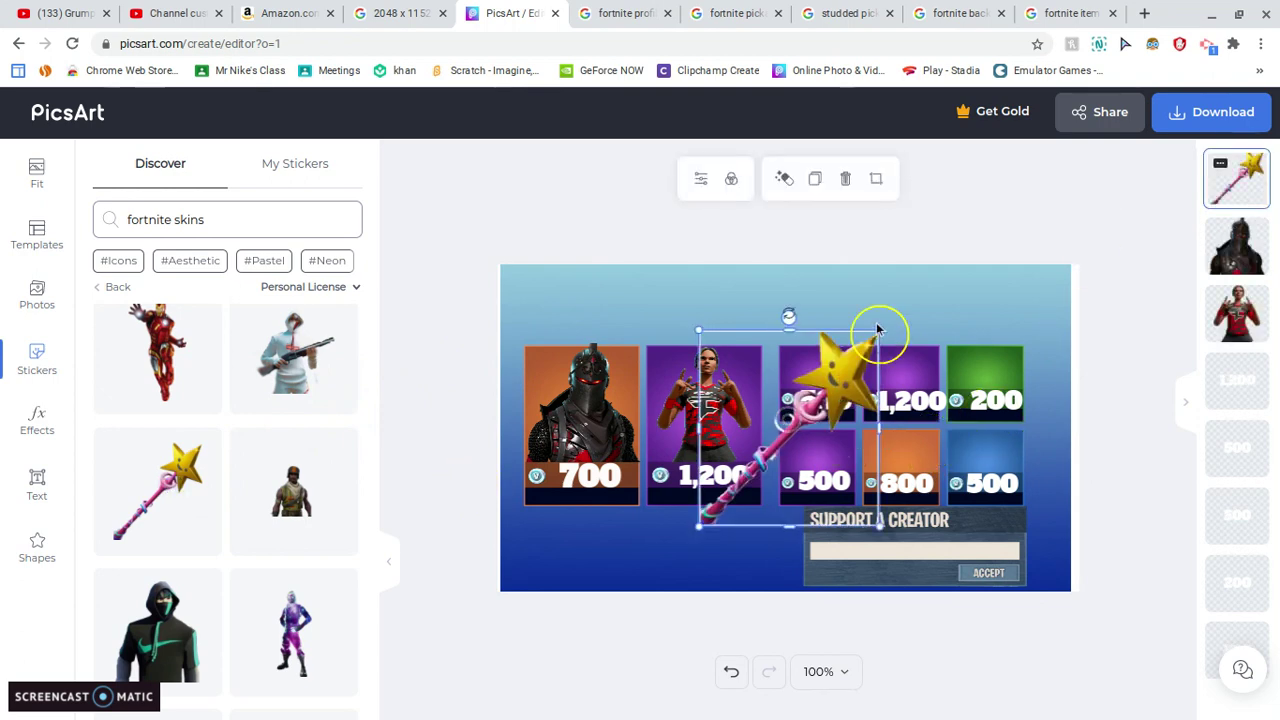
drag(878, 328, 750, 485)
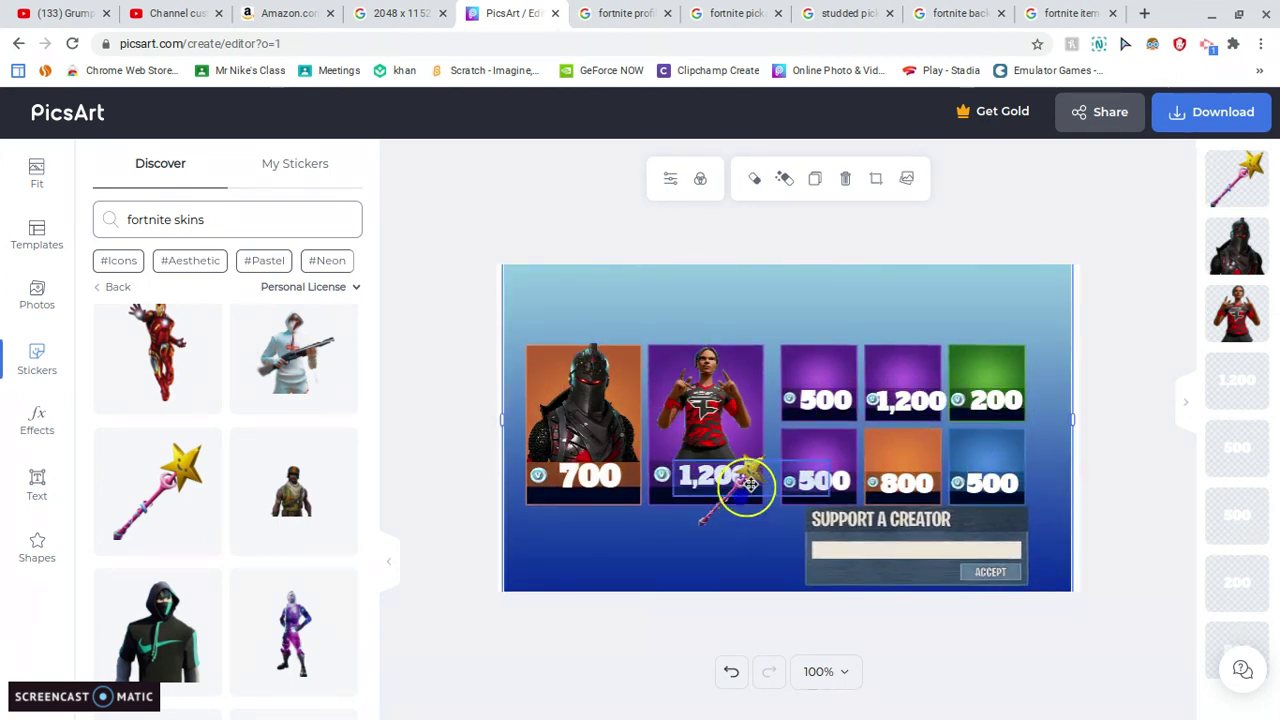
click(753, 469)
click(749, 492)
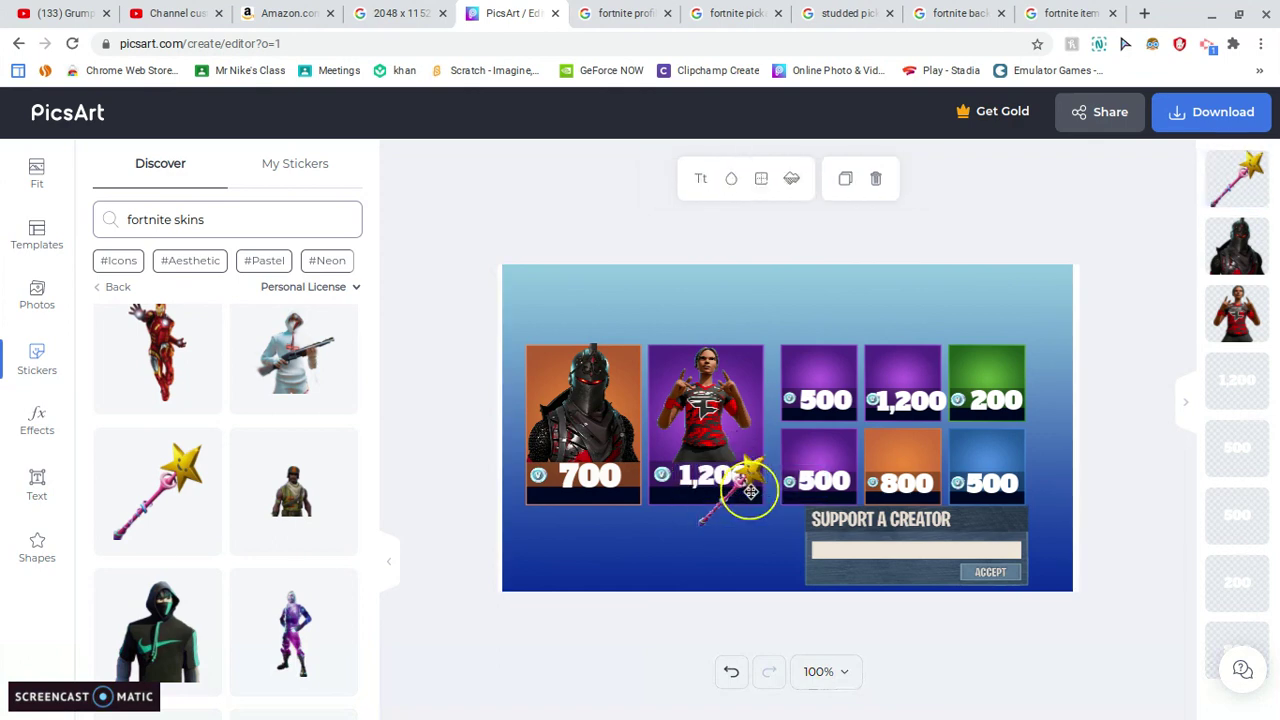
click(1237, 178)
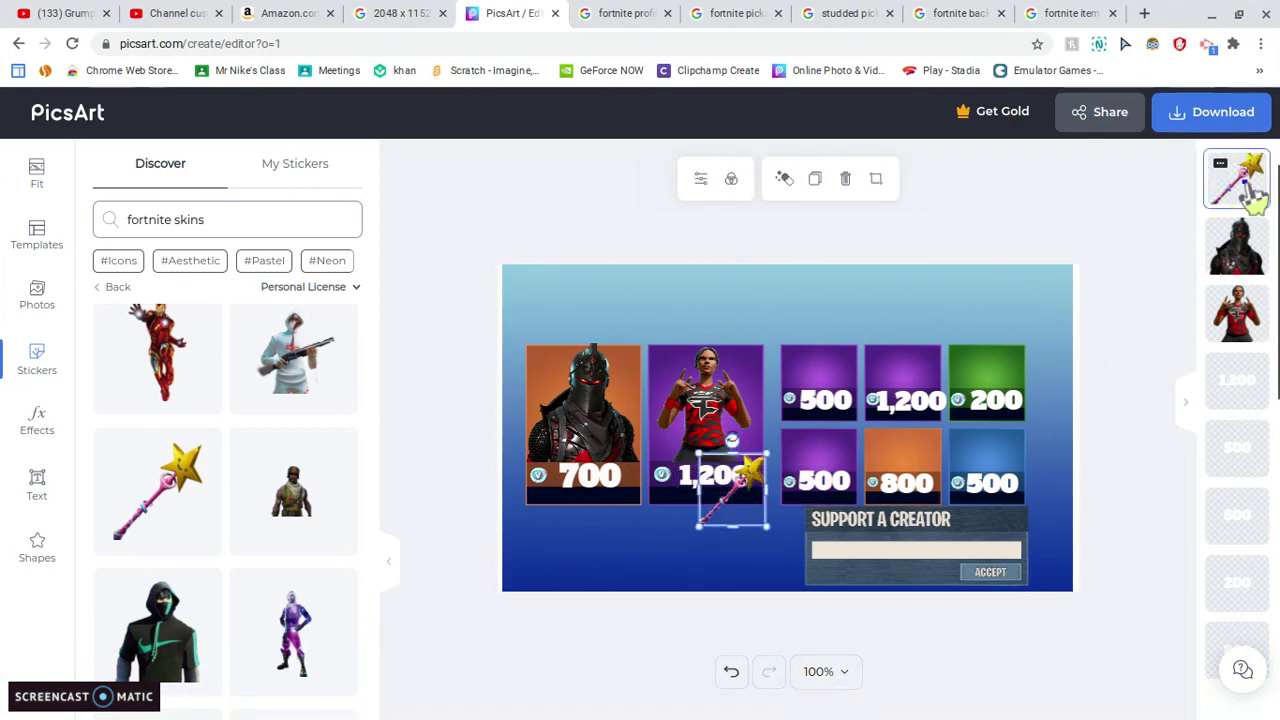
mouse_move(749, 513)
mouse_down()
mouse_move(800, 523)
mouse_move(740, 530)
mouse_move(758, 530)
mouse_move(746, 529)
mouse_move(750, 514)
mouse_up()
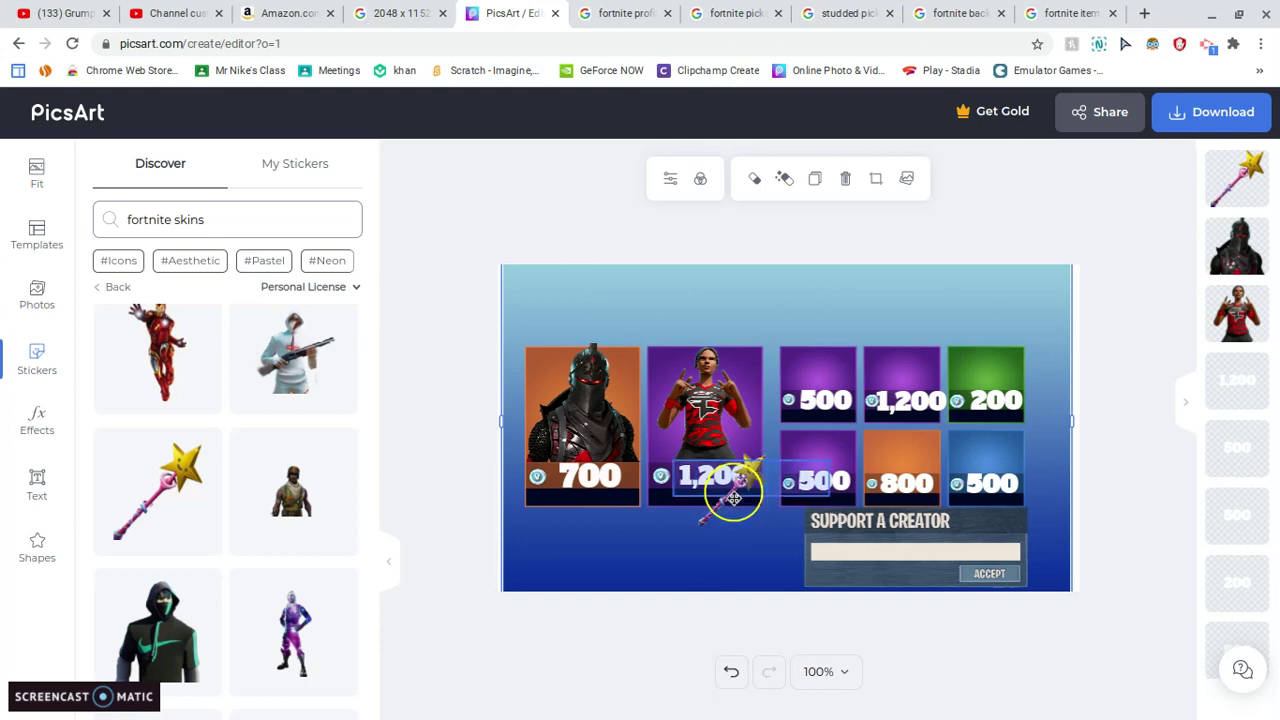
click(1236, 177)
click(742, 516)
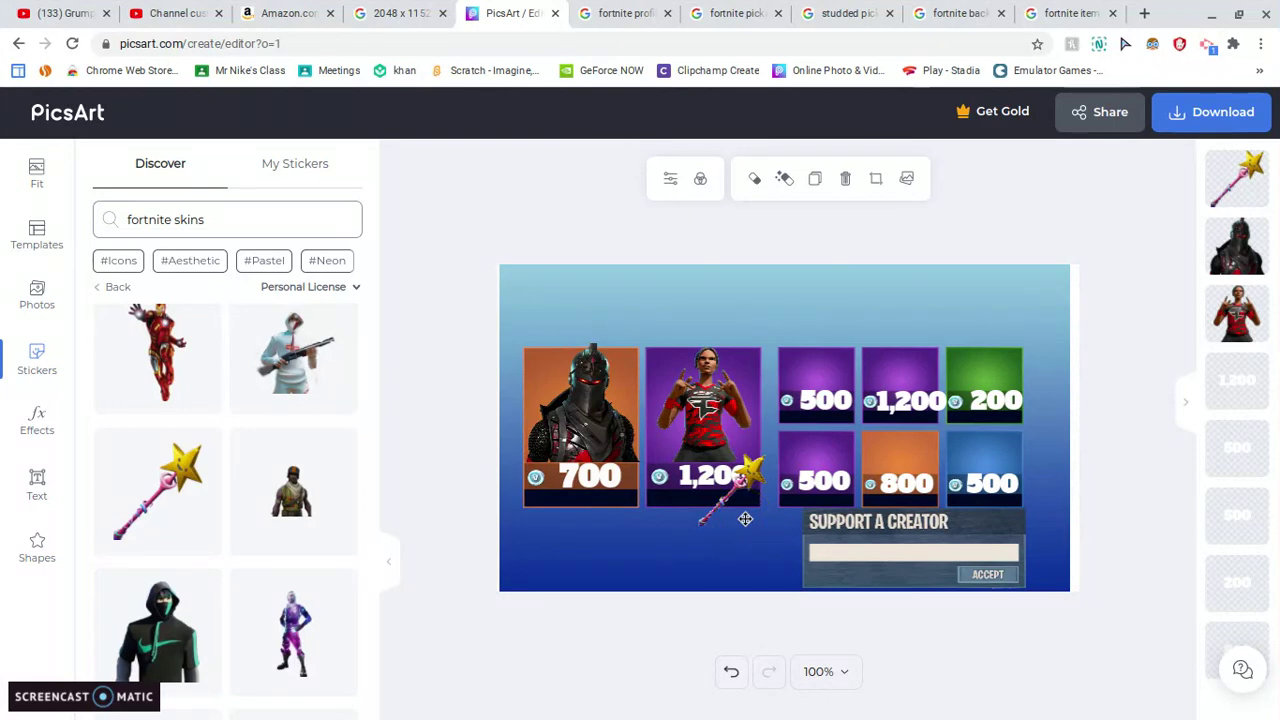
click(737, 491)
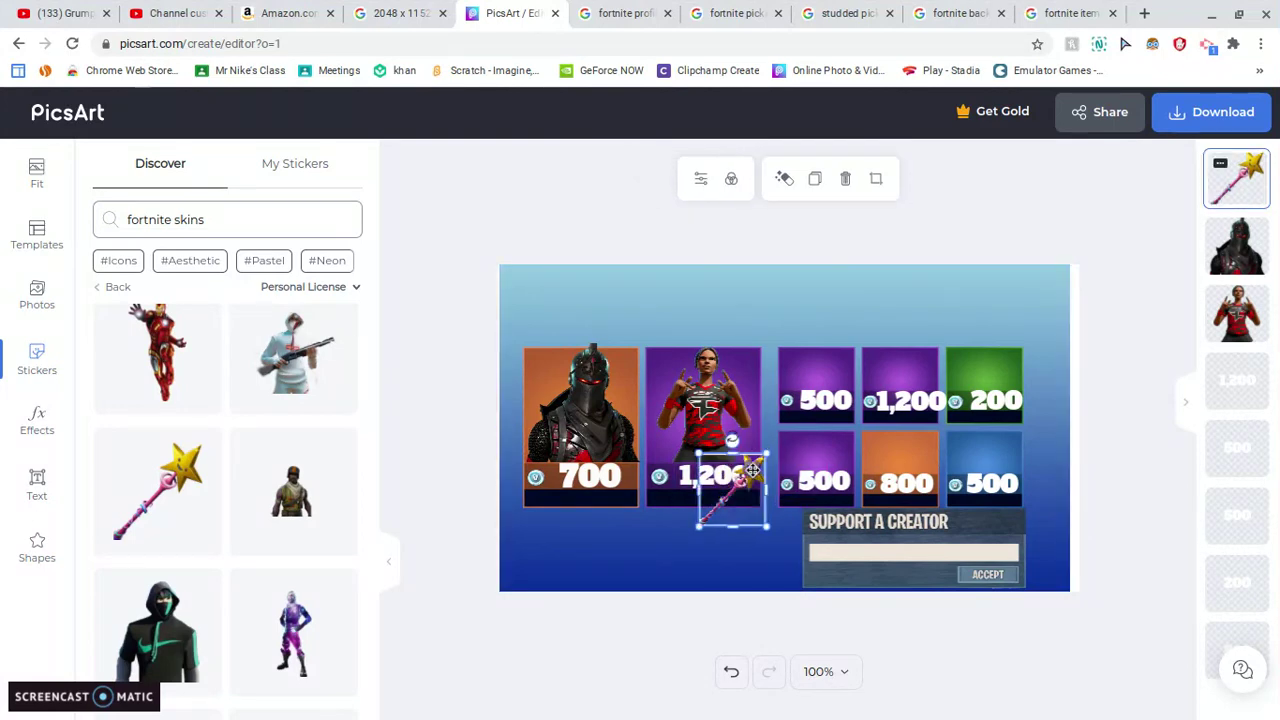
drag(752, 470, 905, 451)
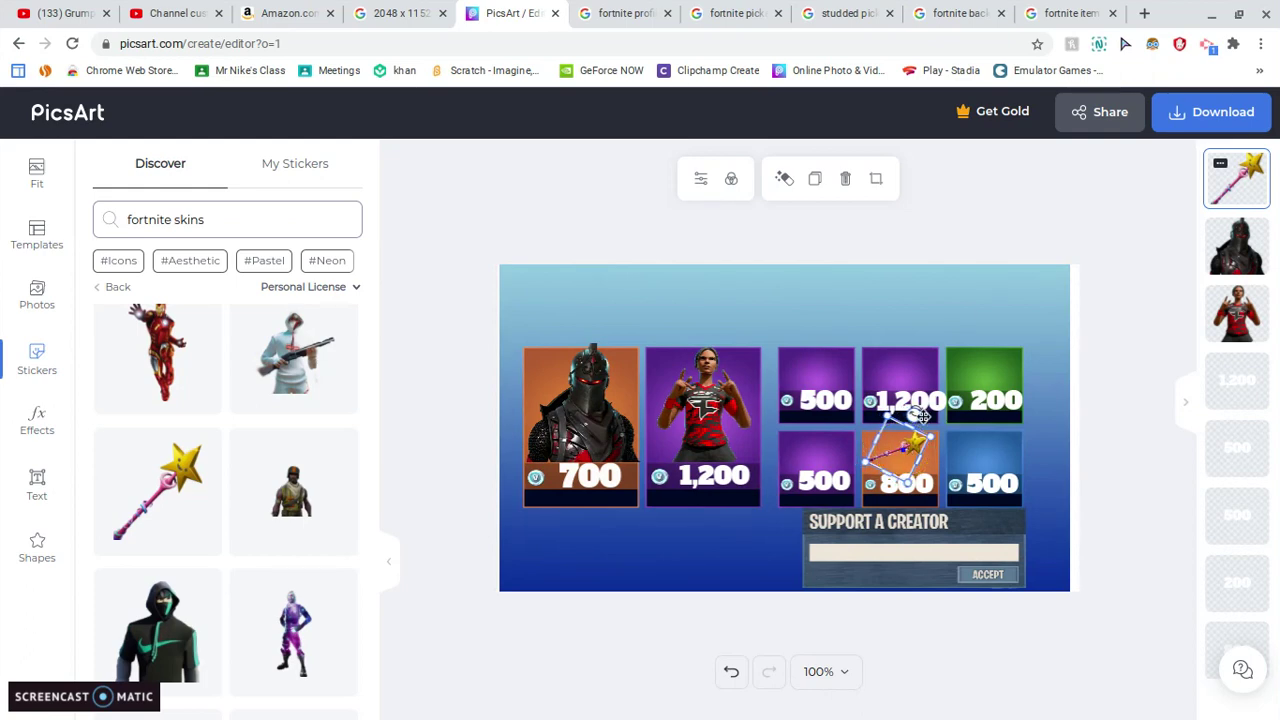
click(965, 235)
Nudge the shop background image slightly to line it up again with the prices and stickers
click(966, 285)
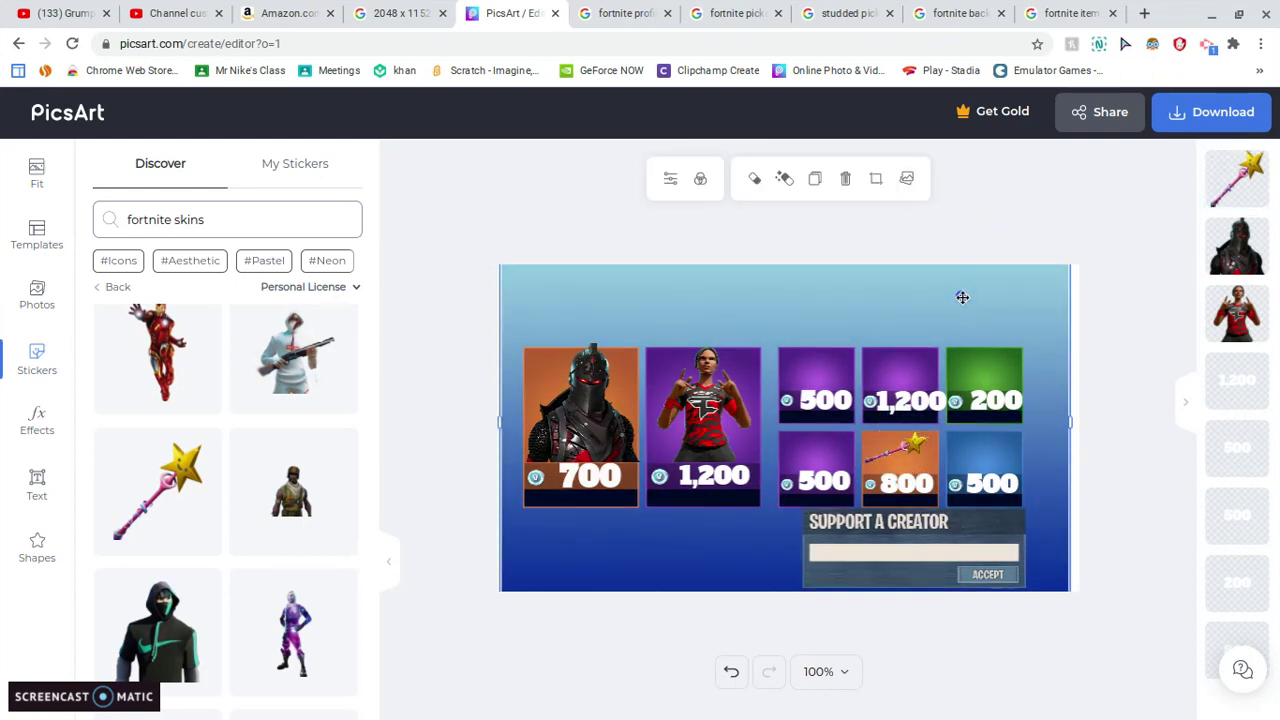
drag(970, 301, 970, 297)
click(1110, 296)
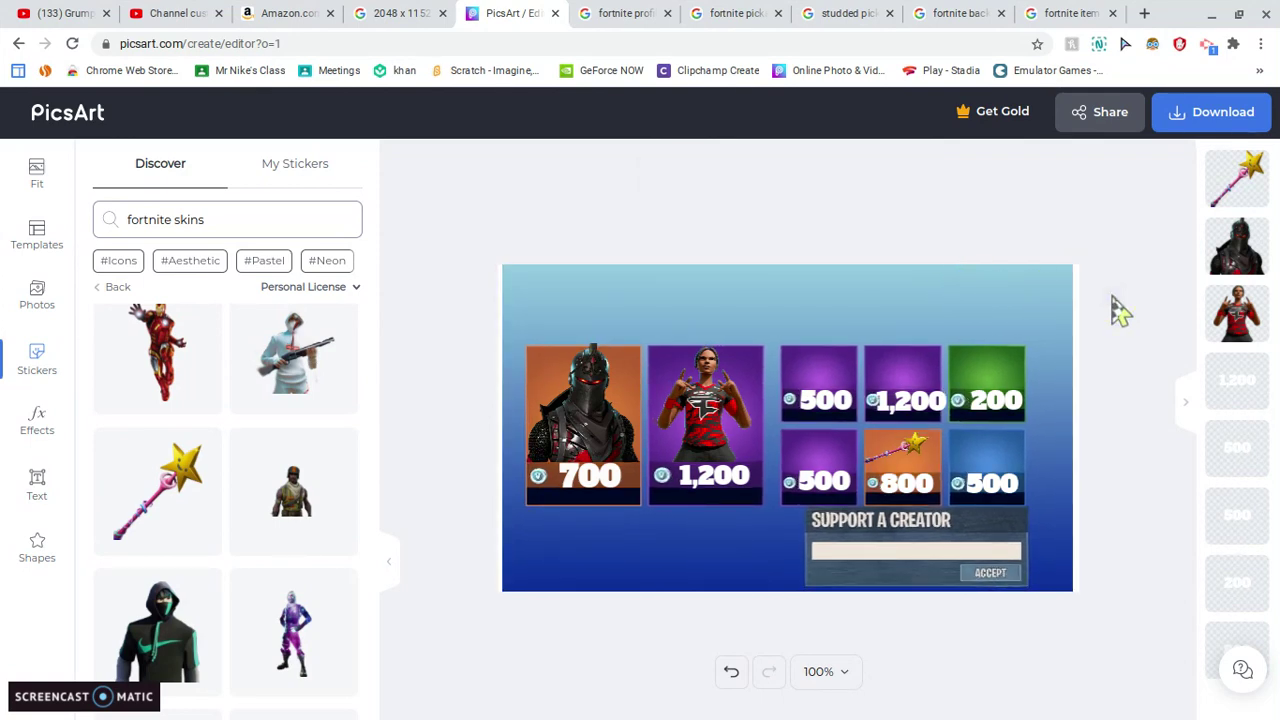
Add the seated pink-haired character sticker, shrunk to fit the small green 200 tile
scroll(314, 423, down, 4)
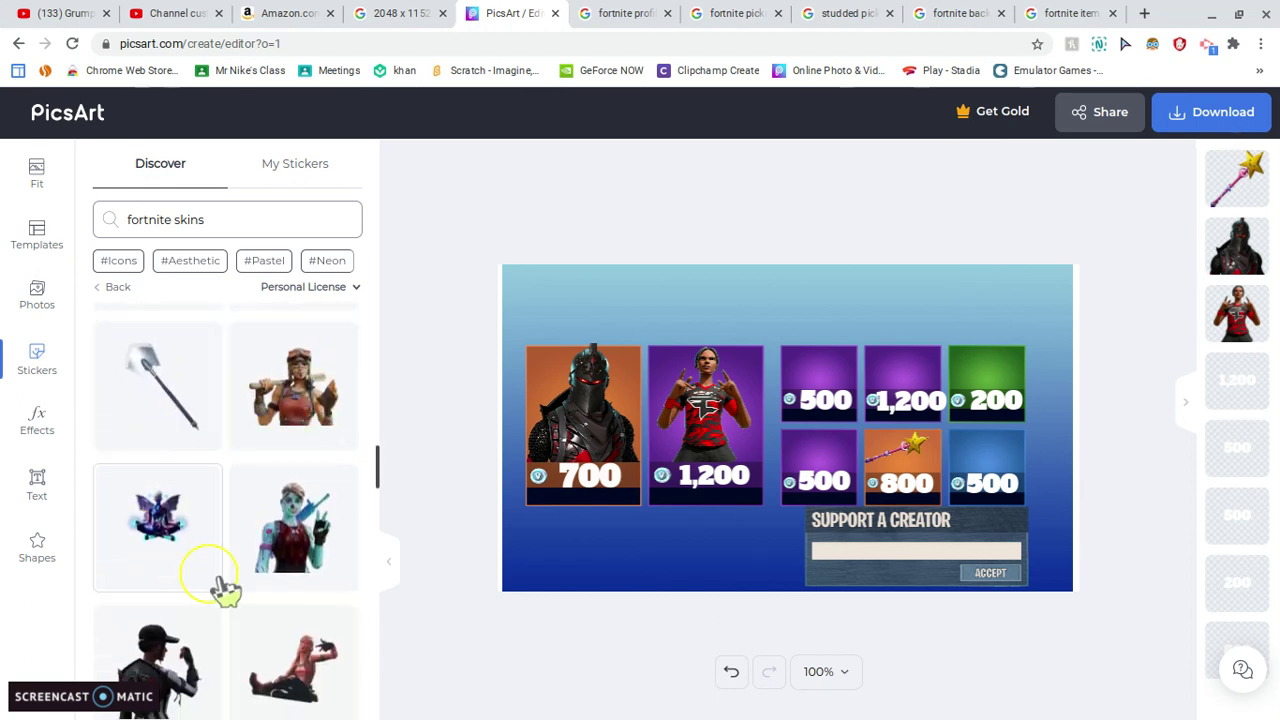
scroll(197, 537, down, 3)
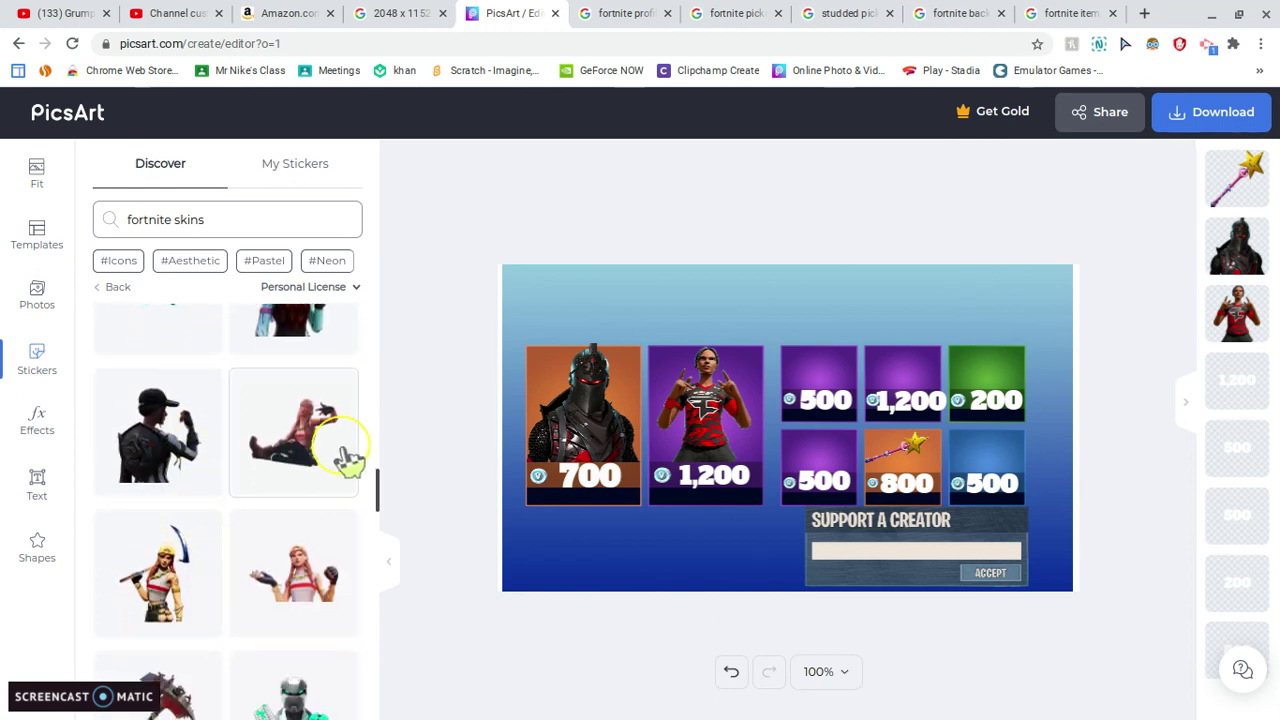
drag(333, 468, 843, 400)
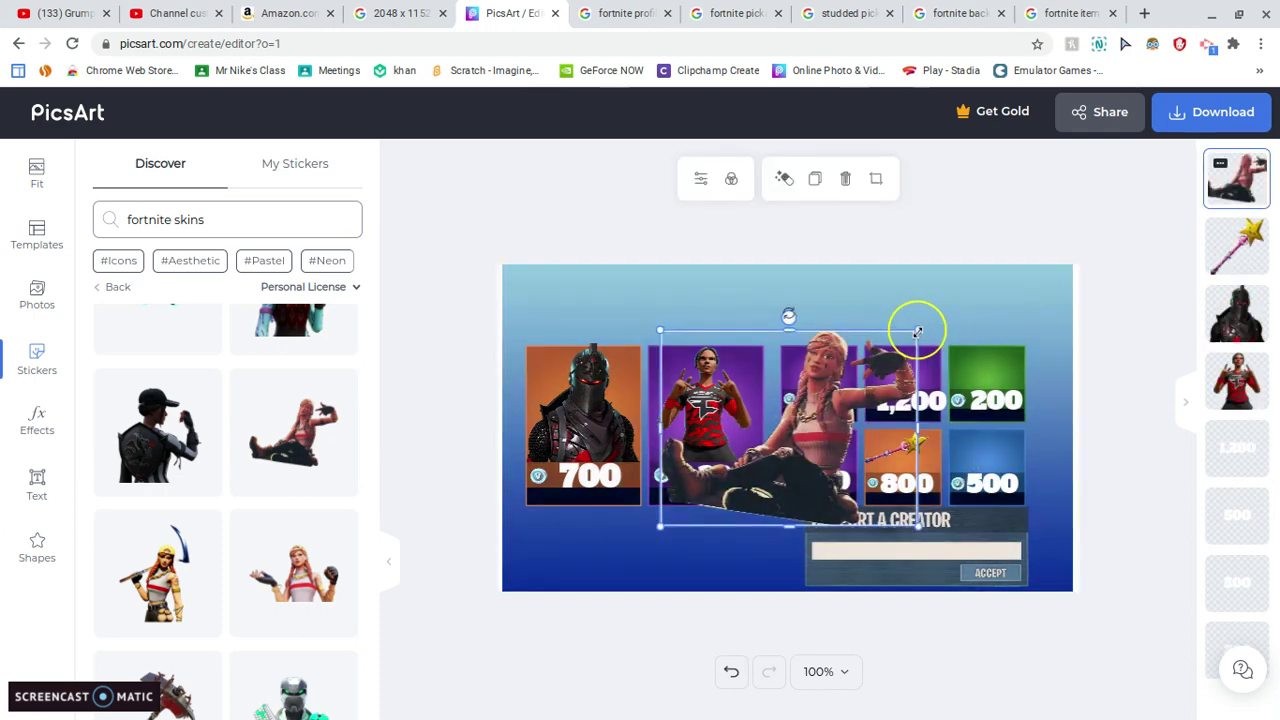
drag(917, 332, 764, 394)
drag(738, 478, 1022, 347)
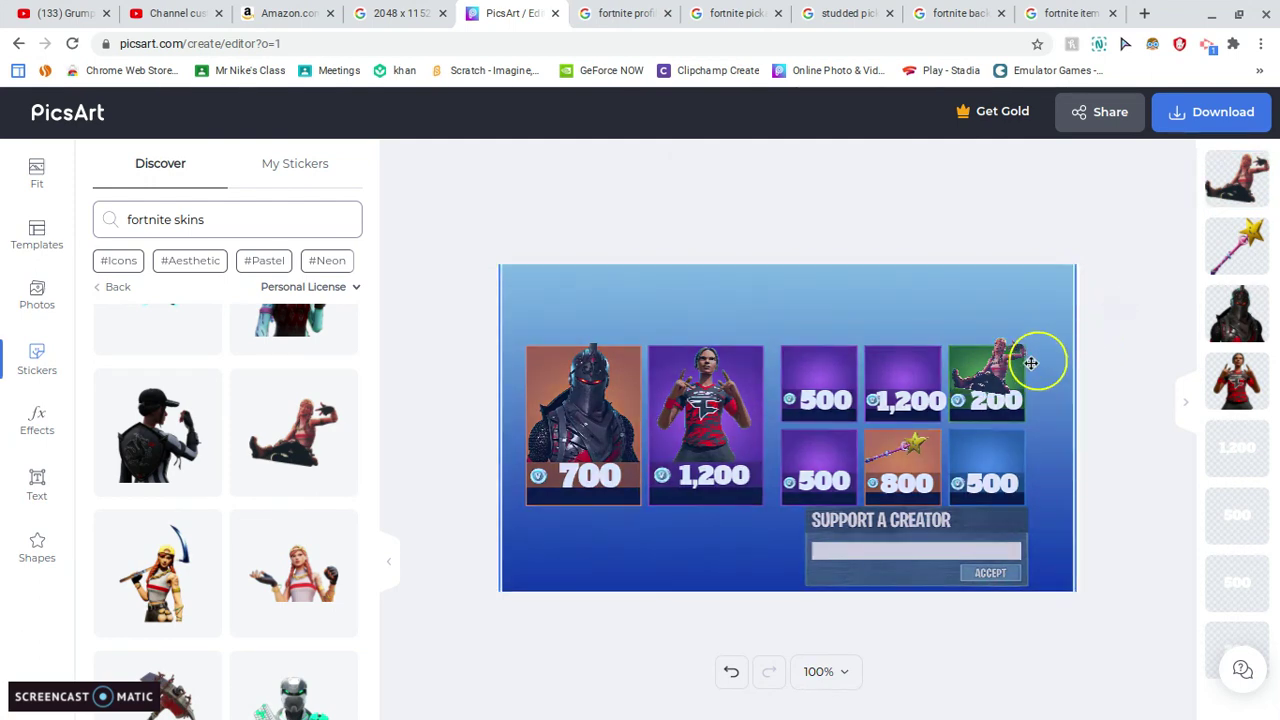
Fine-tune the seated character's position on the green tile so it sits just above the 200 price
drag(990, 323, 989, 323)
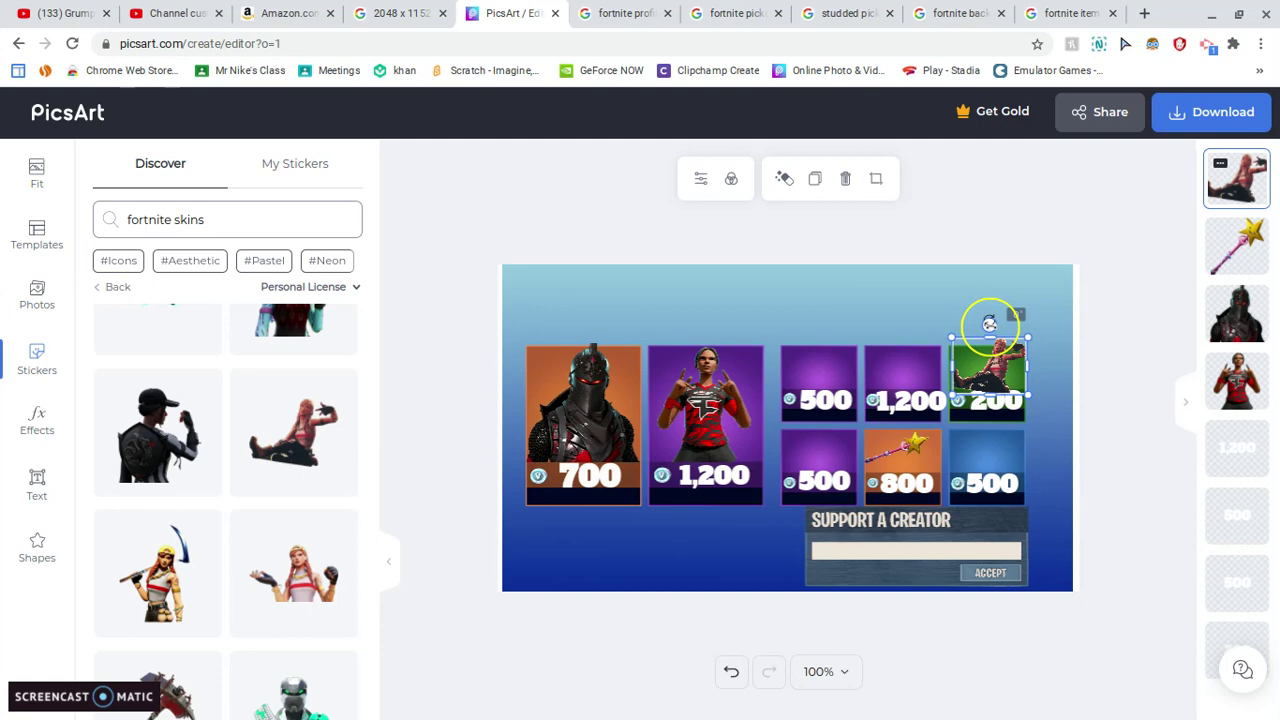
drag(1002, 371, 1006, 362)
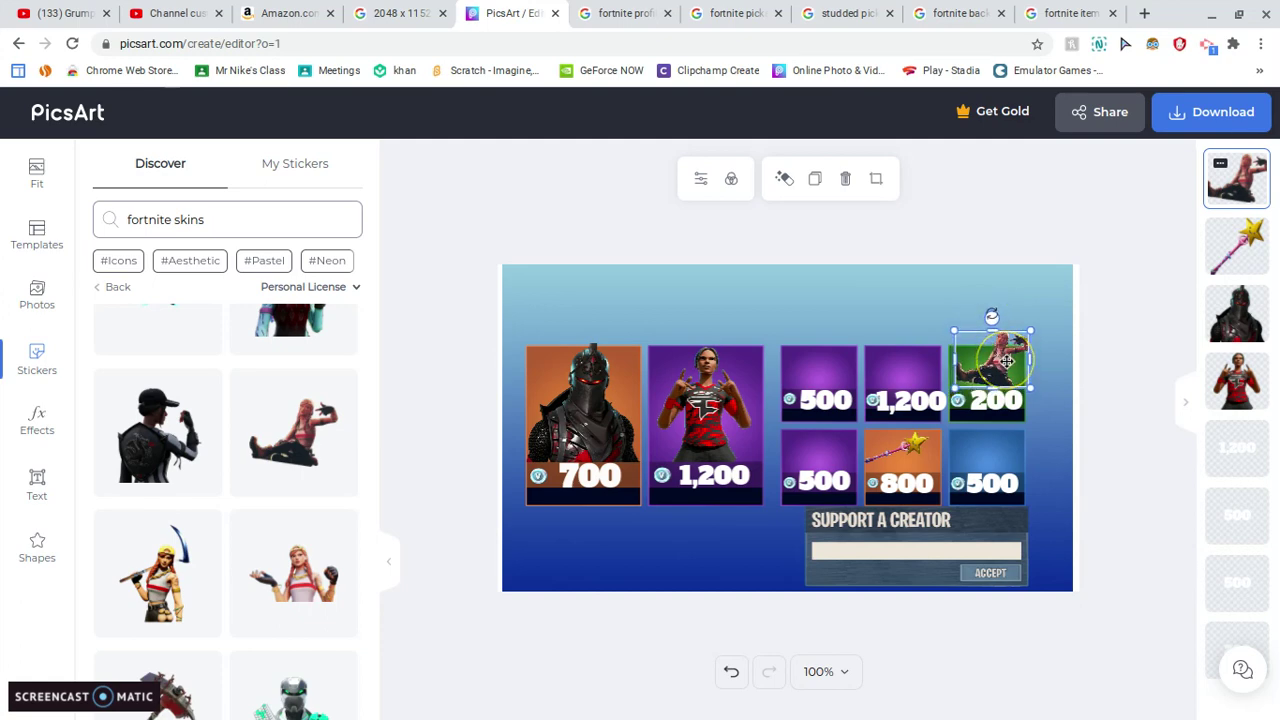
click(1016, 268)
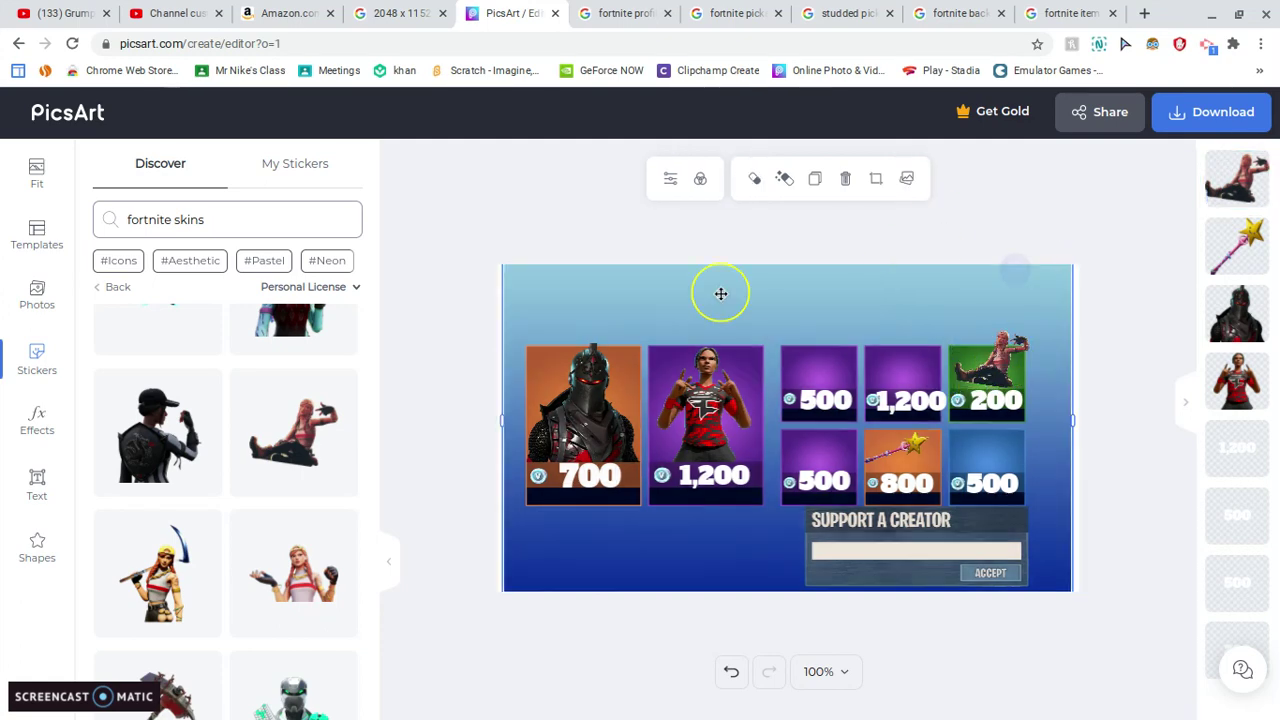
drag(1000, 363, 997, 370)
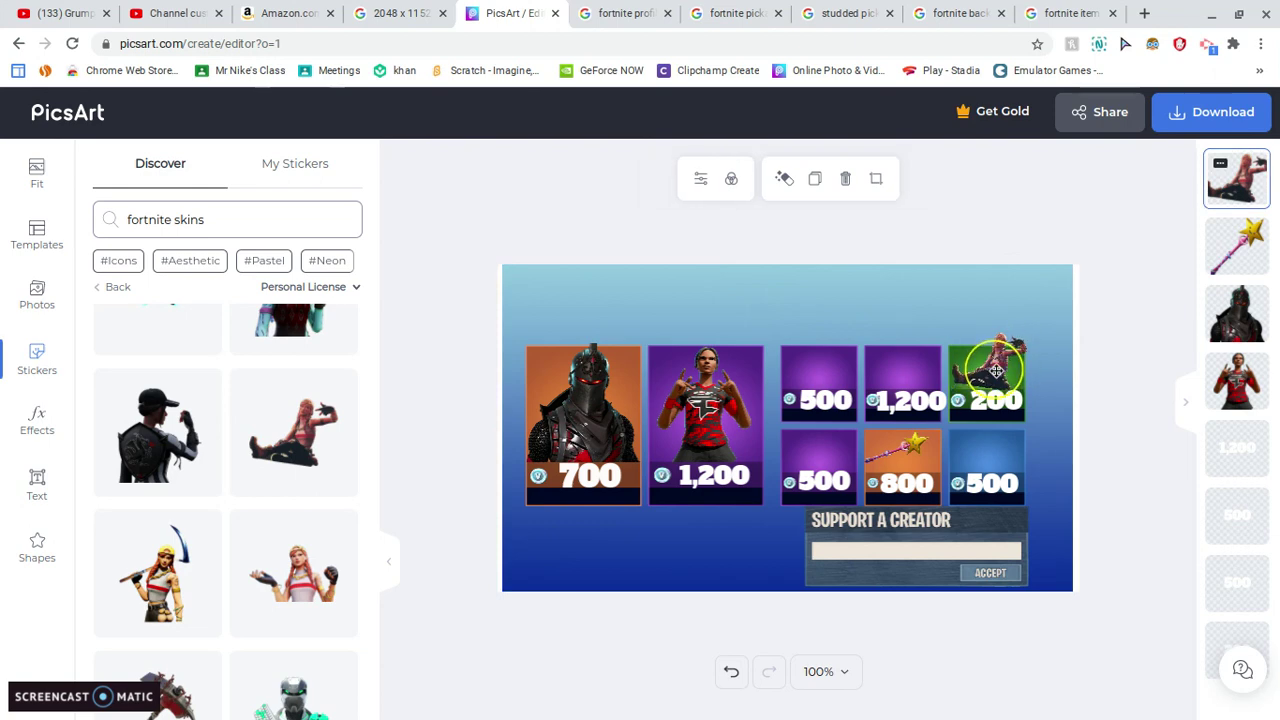
click(1097, 238)
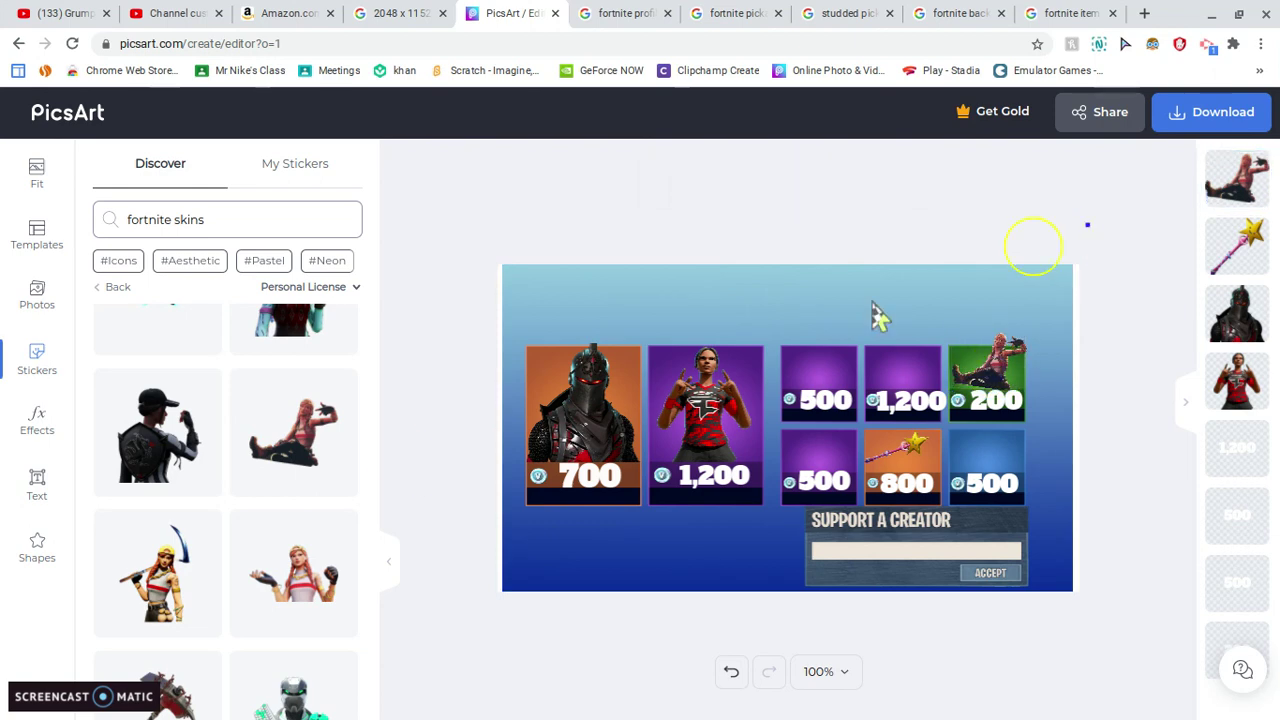
Add the saluting orange fish character sticker, shrunk and placed above the price on the upper purple 500 tile
scroll(208, 575, down, 3)
click(183, 550)
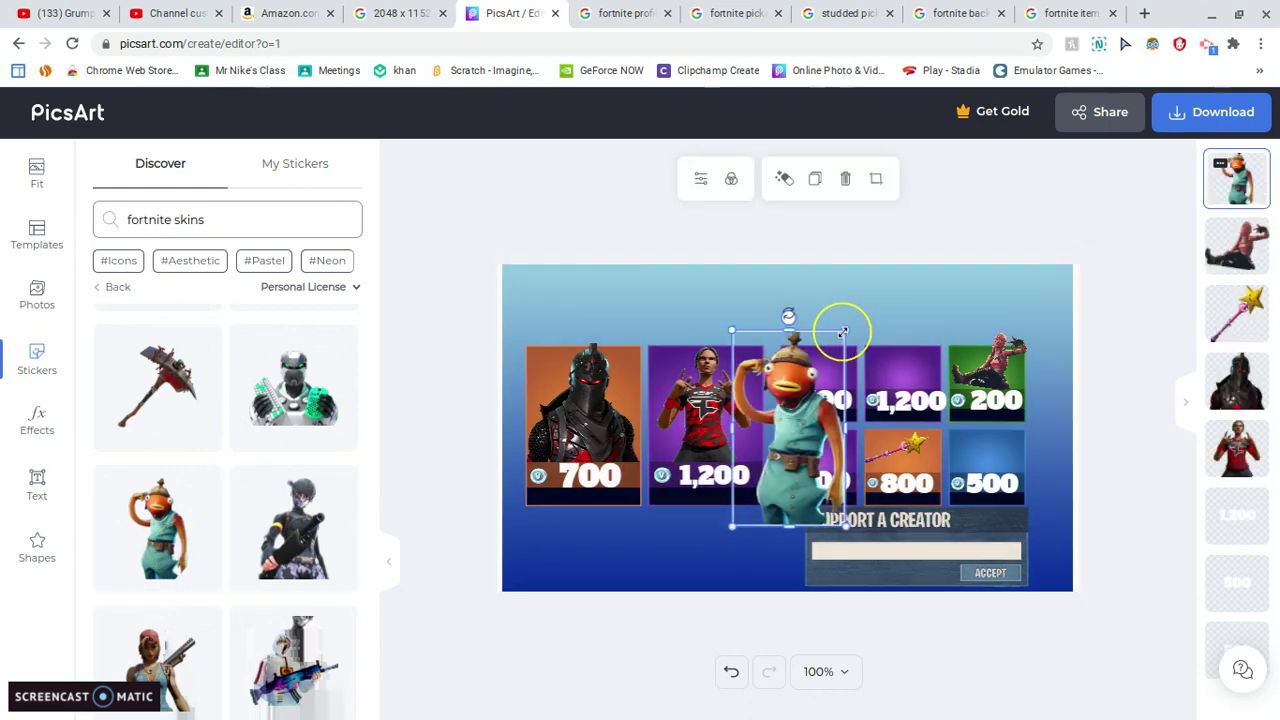
drag(848, 328, 785, 443)
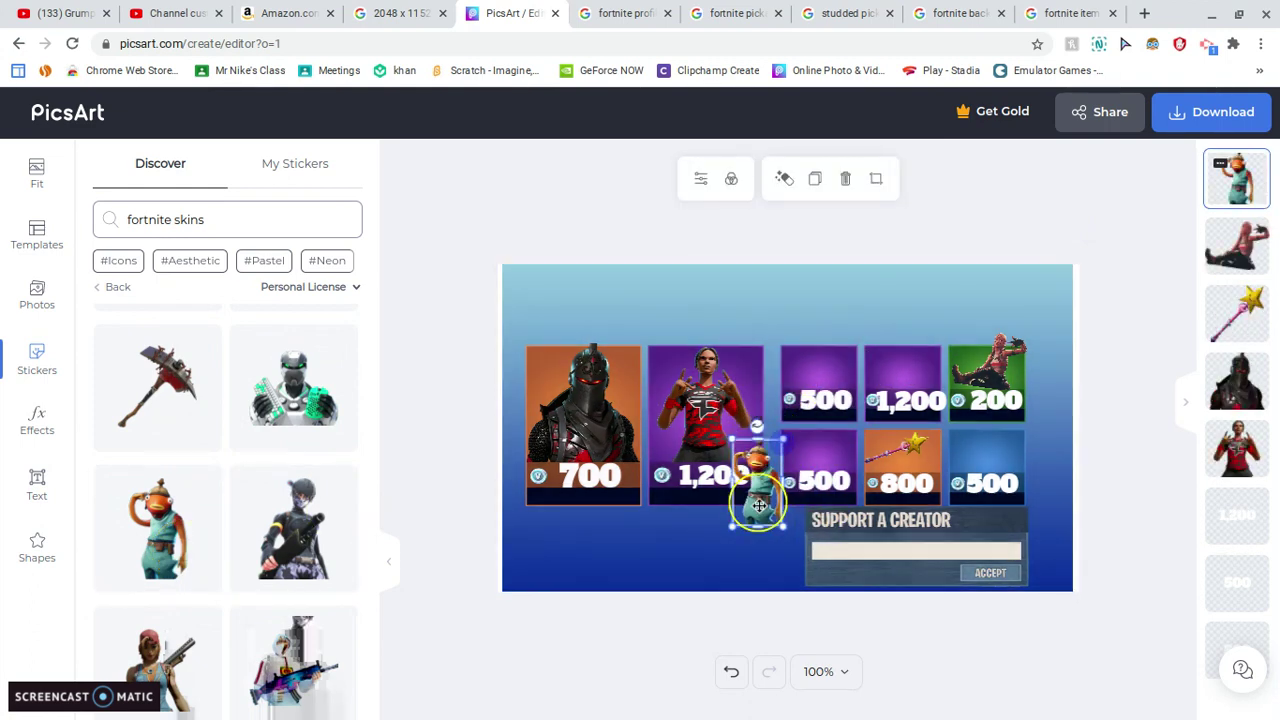
drag(760, 506, 823, 368)
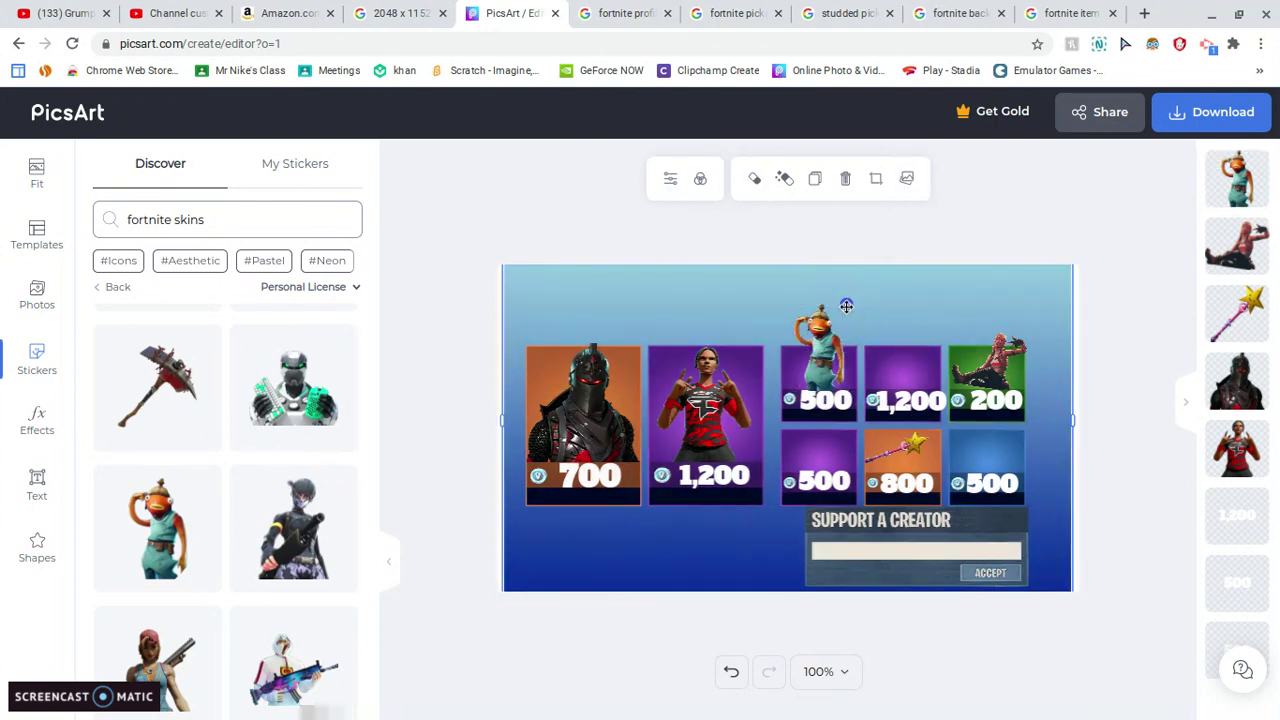
drag(846, 303, 841, 323)
click(691, 274)
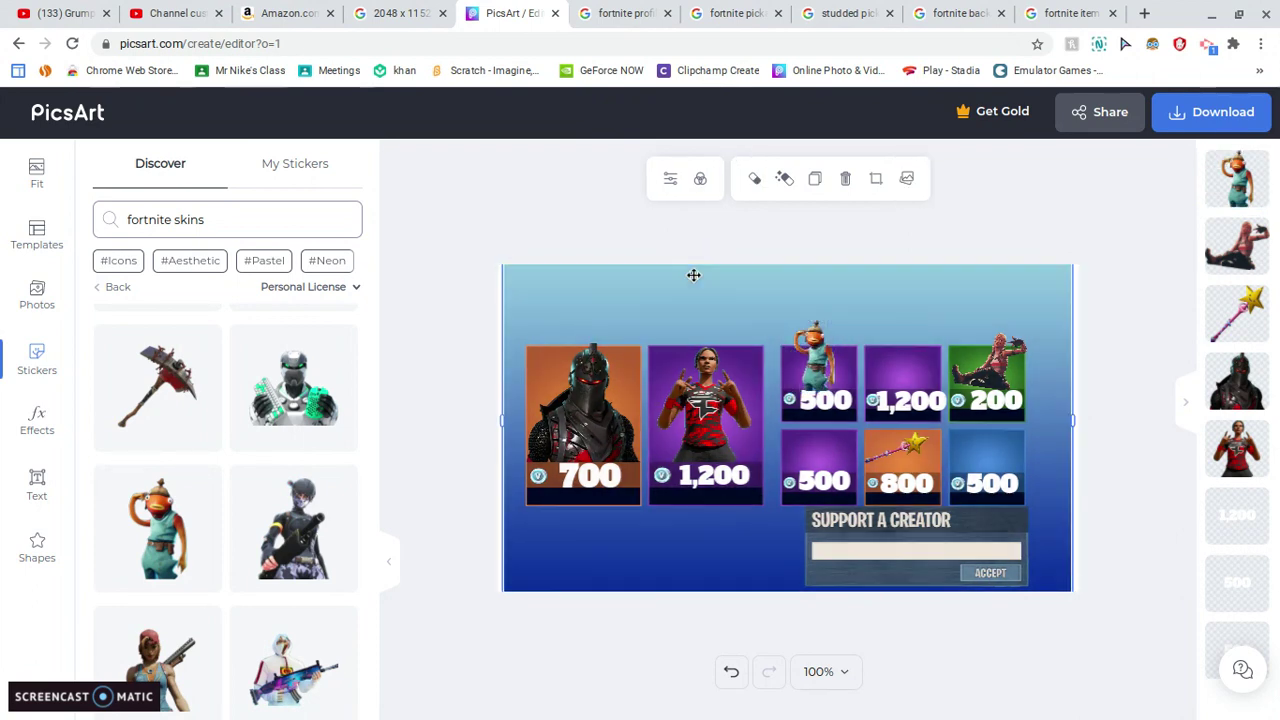
Add the shrugging character in the turquoise shirt and cap, shrunk to fit the small purple 1,200 tile
scroll(290, 560, down, 5)
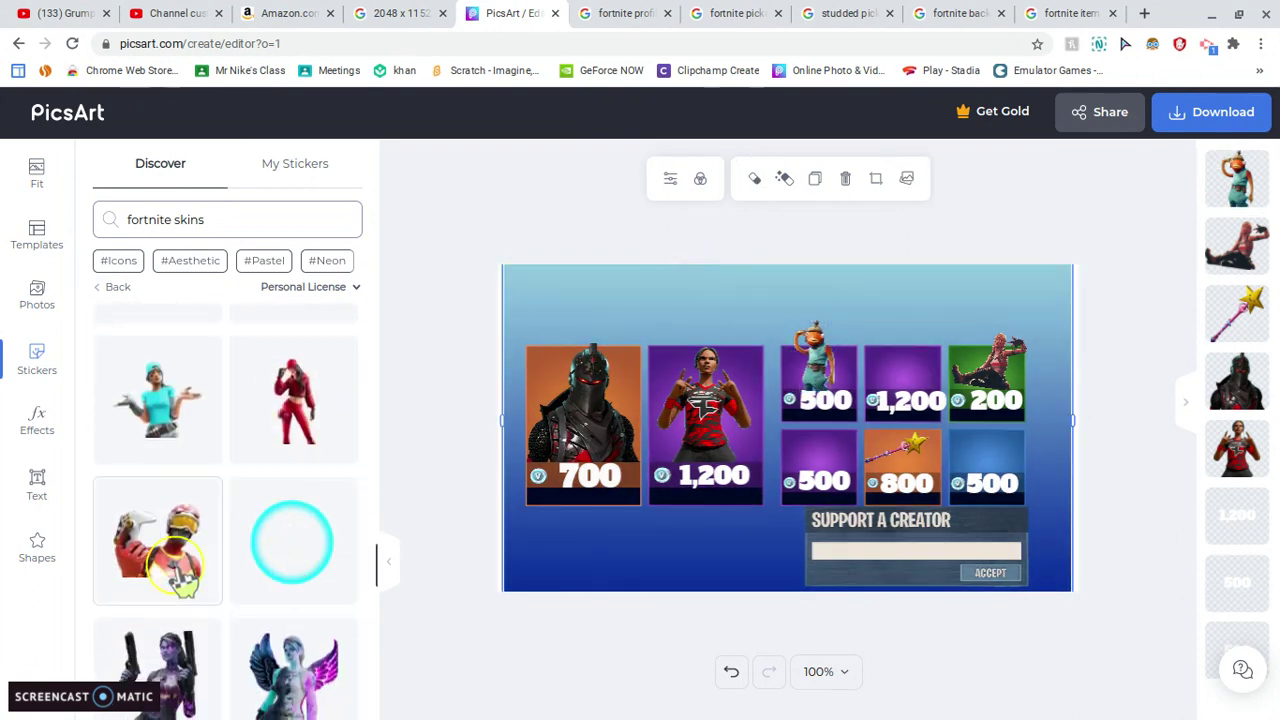
click(180, 400)
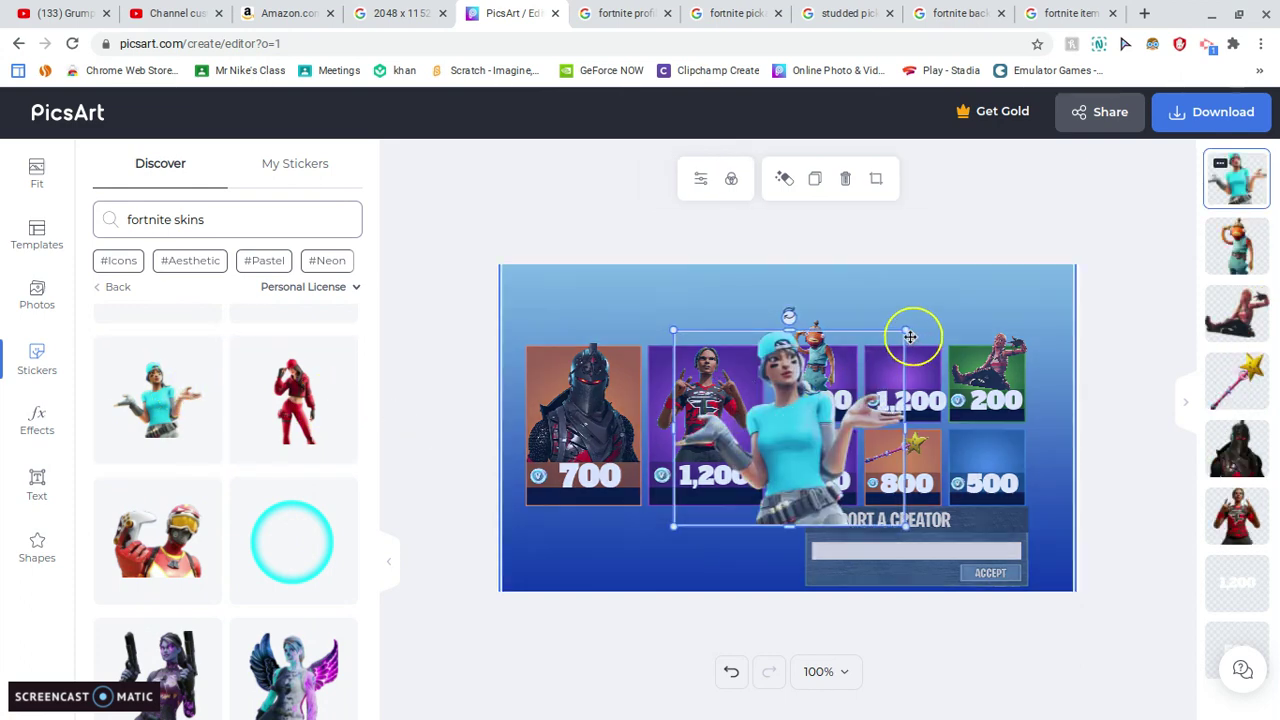
drag(905, 330, 797, 412)
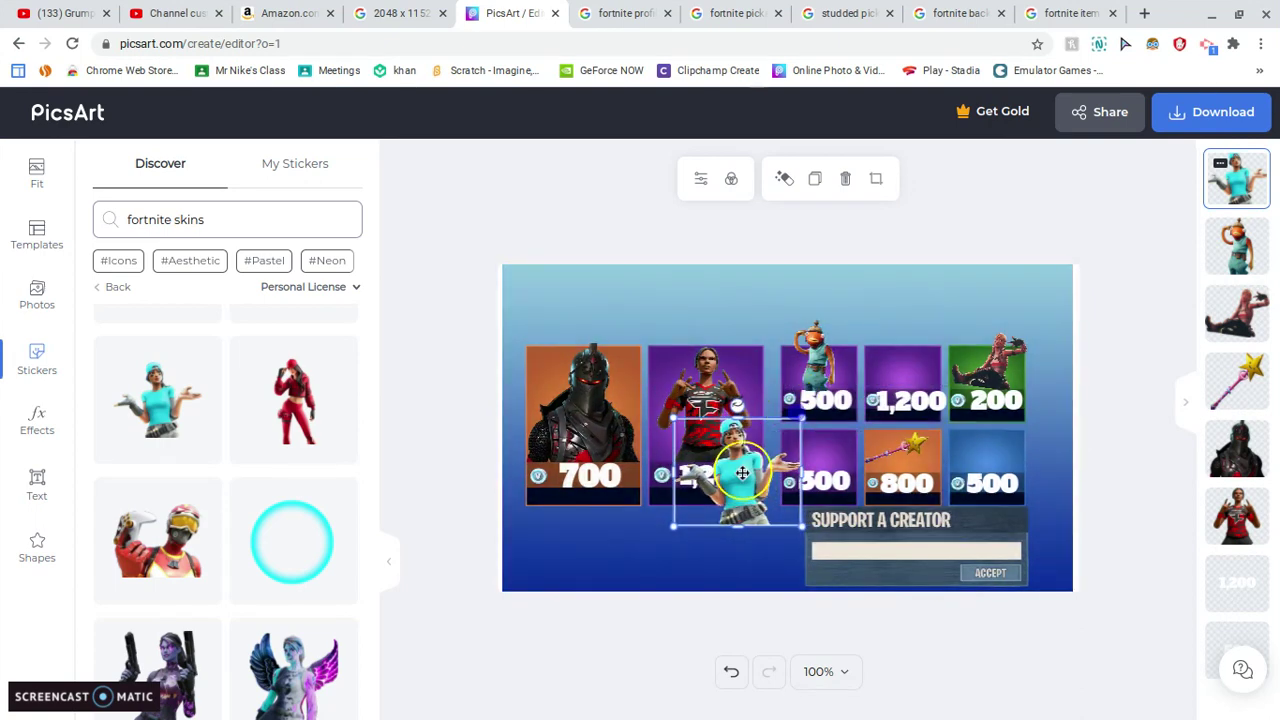
drag(747, 475, 910, 340)
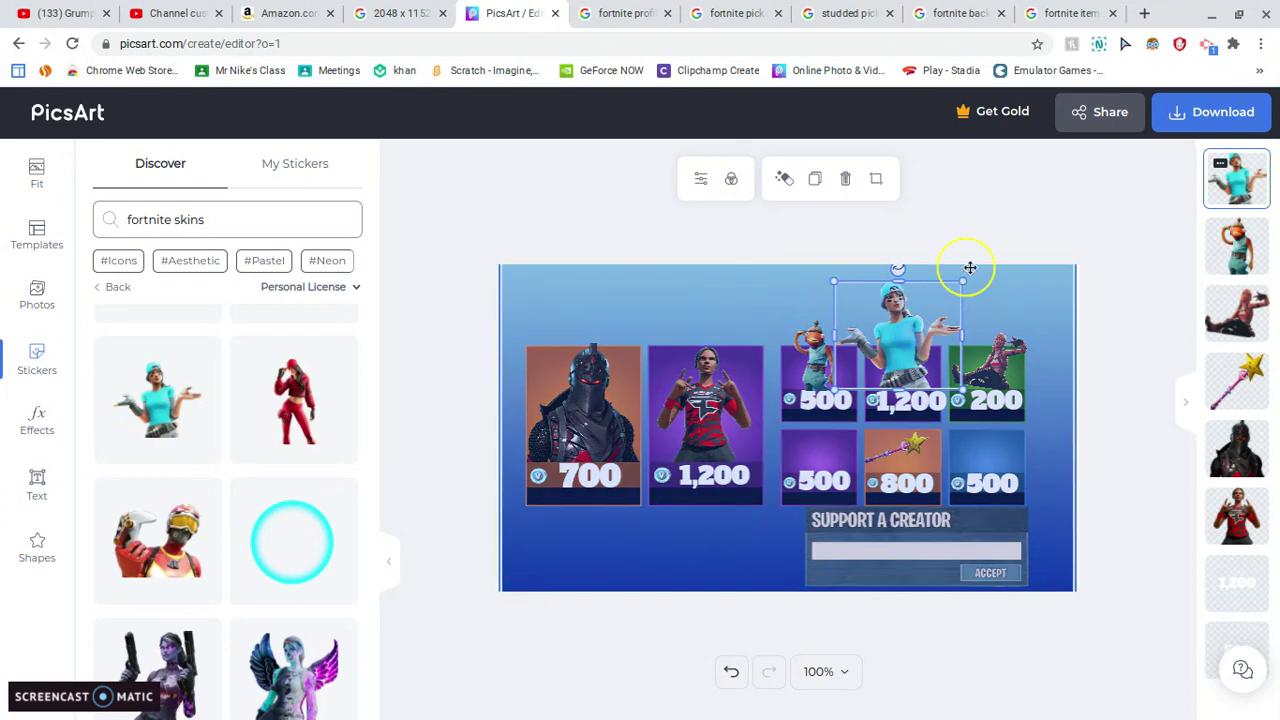
drag(963, 280, 900, 363)
click(1132, 292)
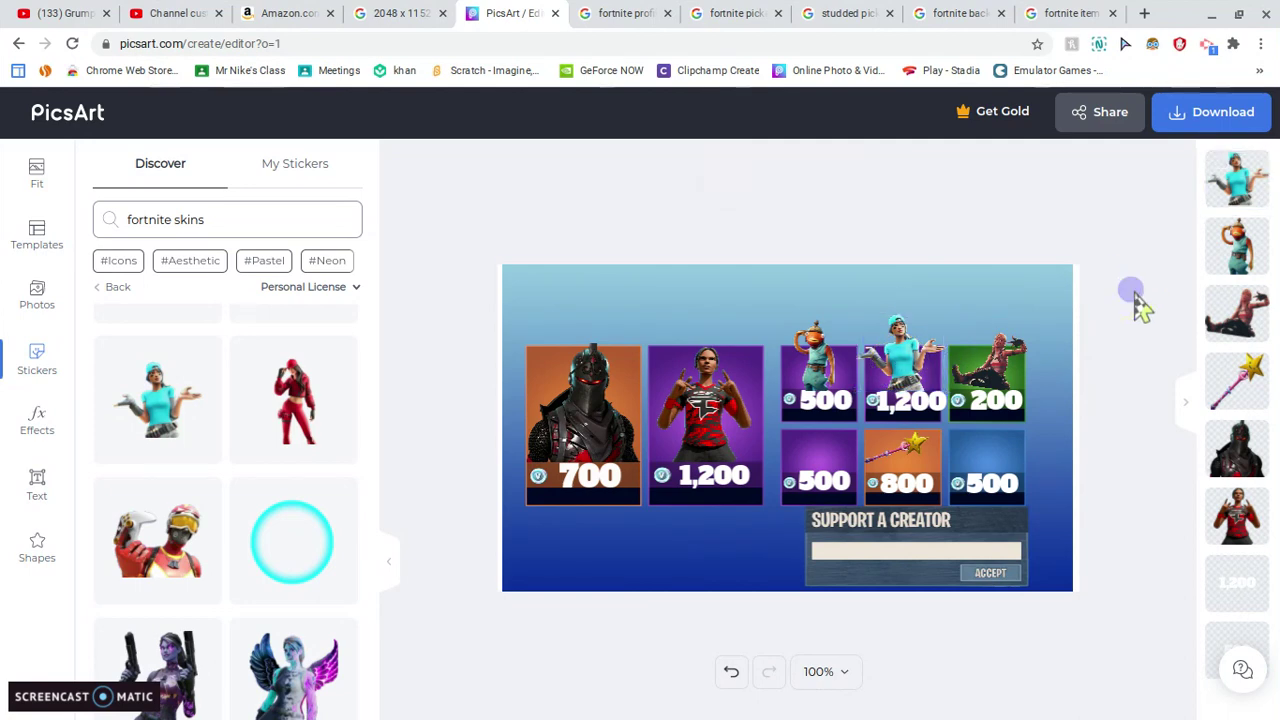
click(808, 337)
click(383, 377)
click(322, 385)
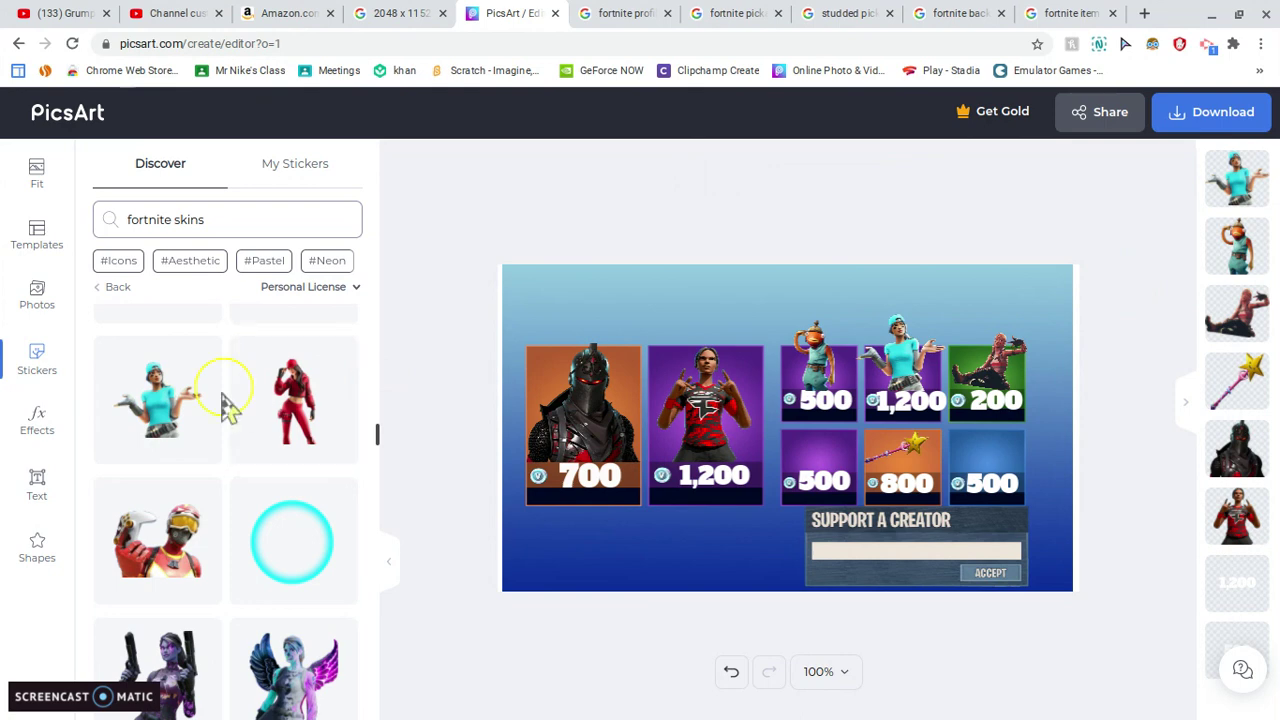
Try the red-outfit character sticker at a reduced size on the lower purple 500 tile, and delete it
scroll(220, 415, down, 3)
scroll(210, 430, down, 4)
scroll(157, 427, down, 4)
click(194, 538)
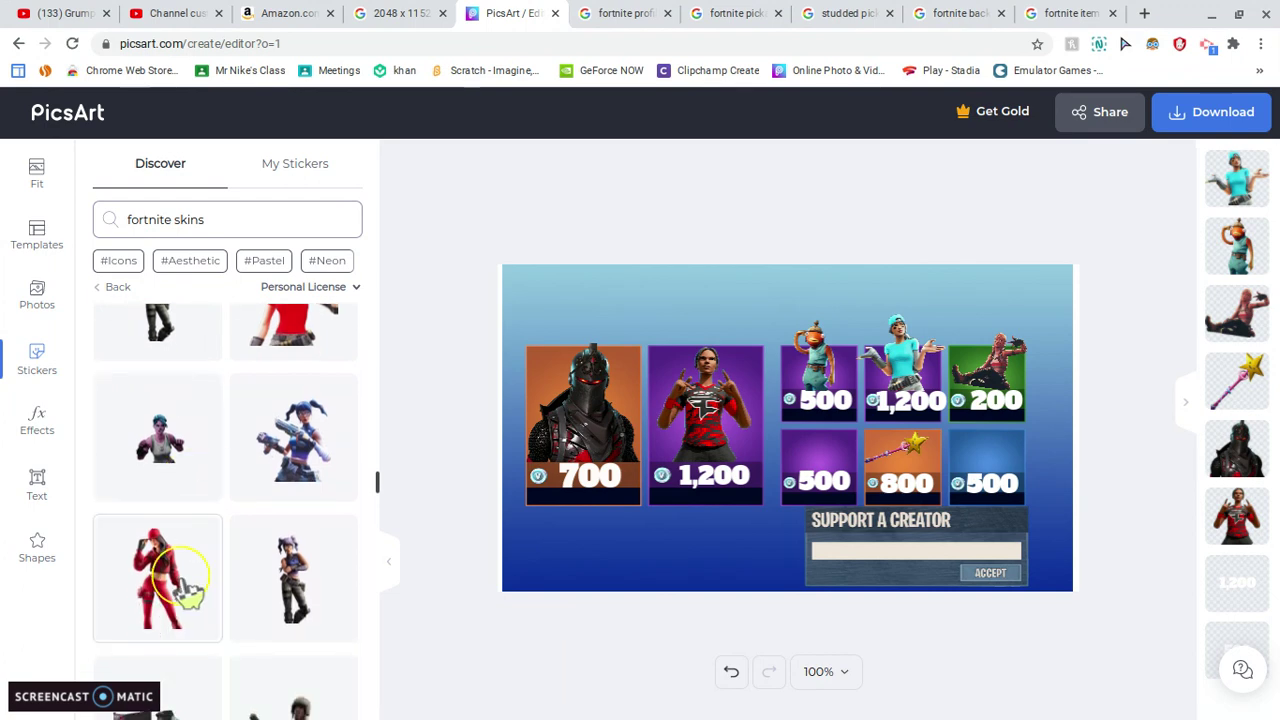
click(181, 579)
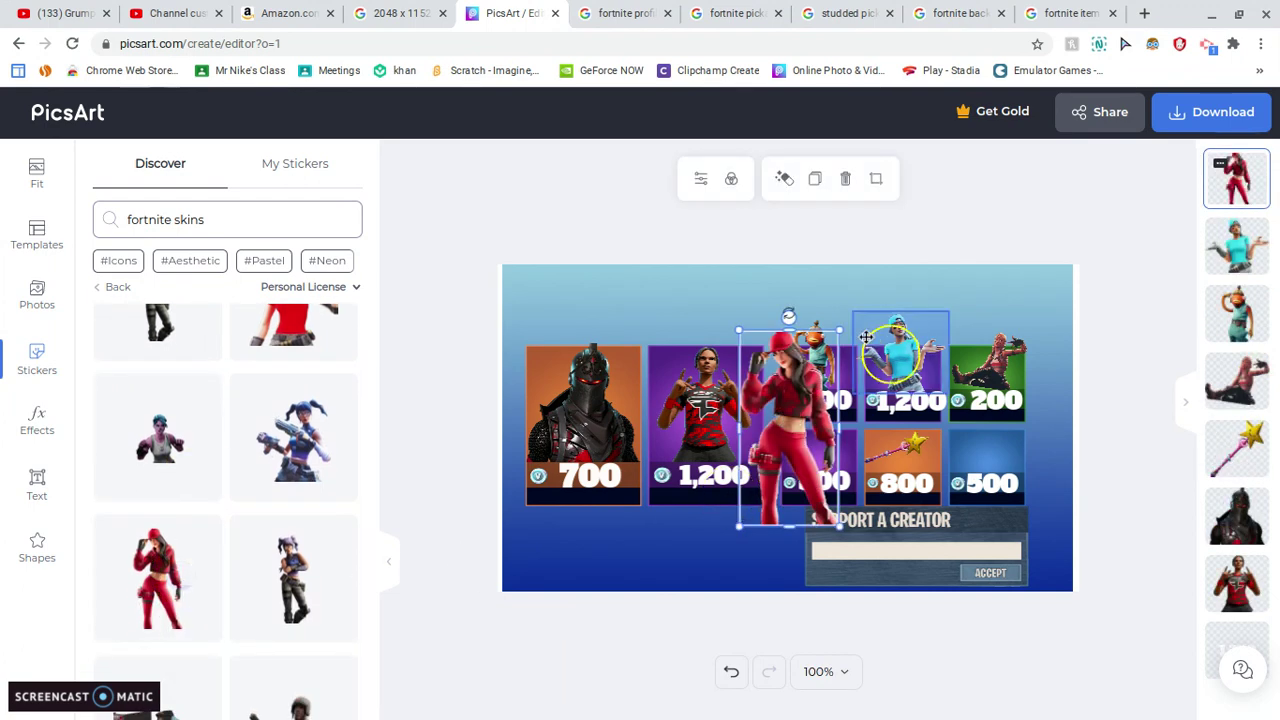
drag(843, 335, 809, 432)
drag(767, 472, 821, 434)
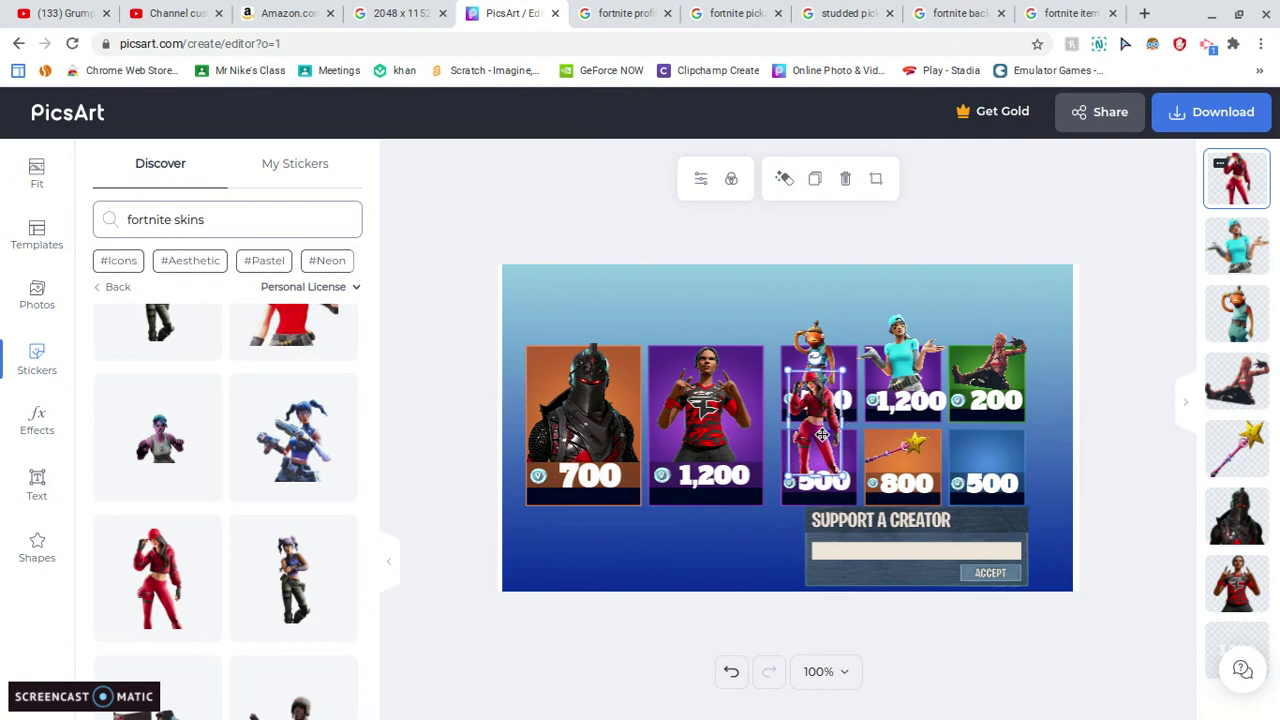
key(Delete)
Add the crossed-arms character with goggles, shrunk and centred above the price on the blue 500 tile
scroll(254, 512, down, 3)
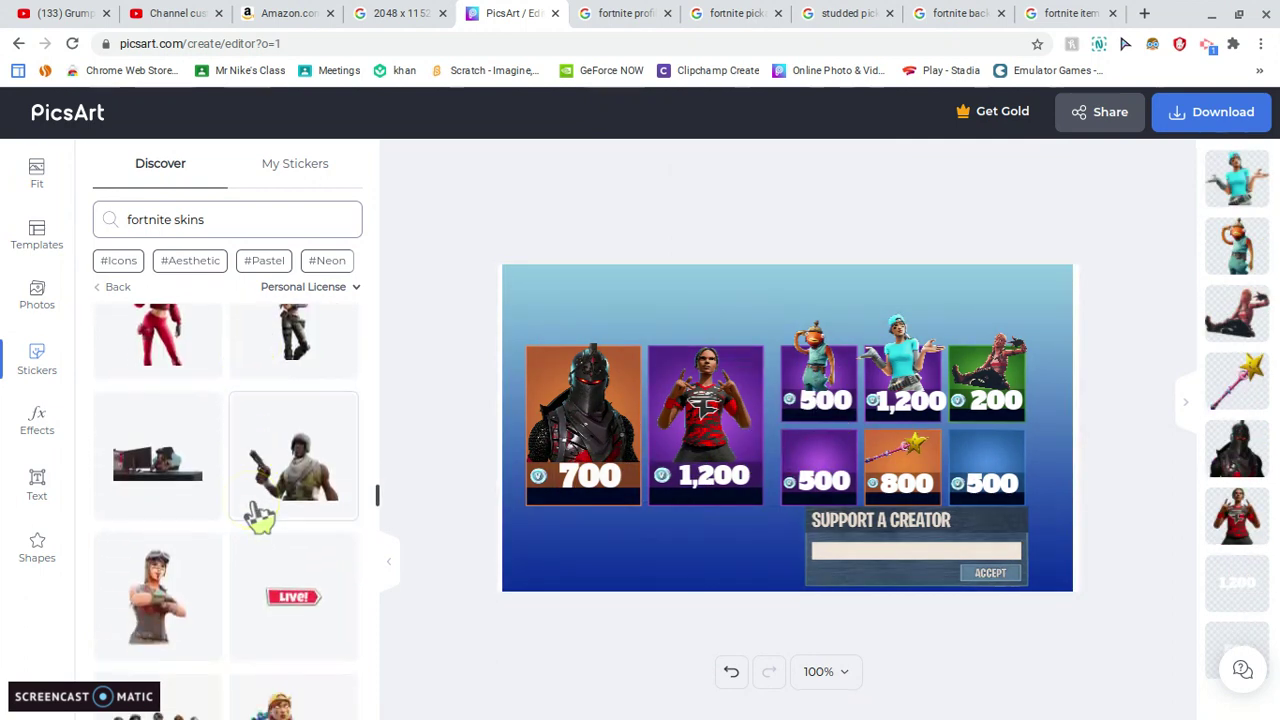
scroll(258, 515, down, 1)
click(193, 505)
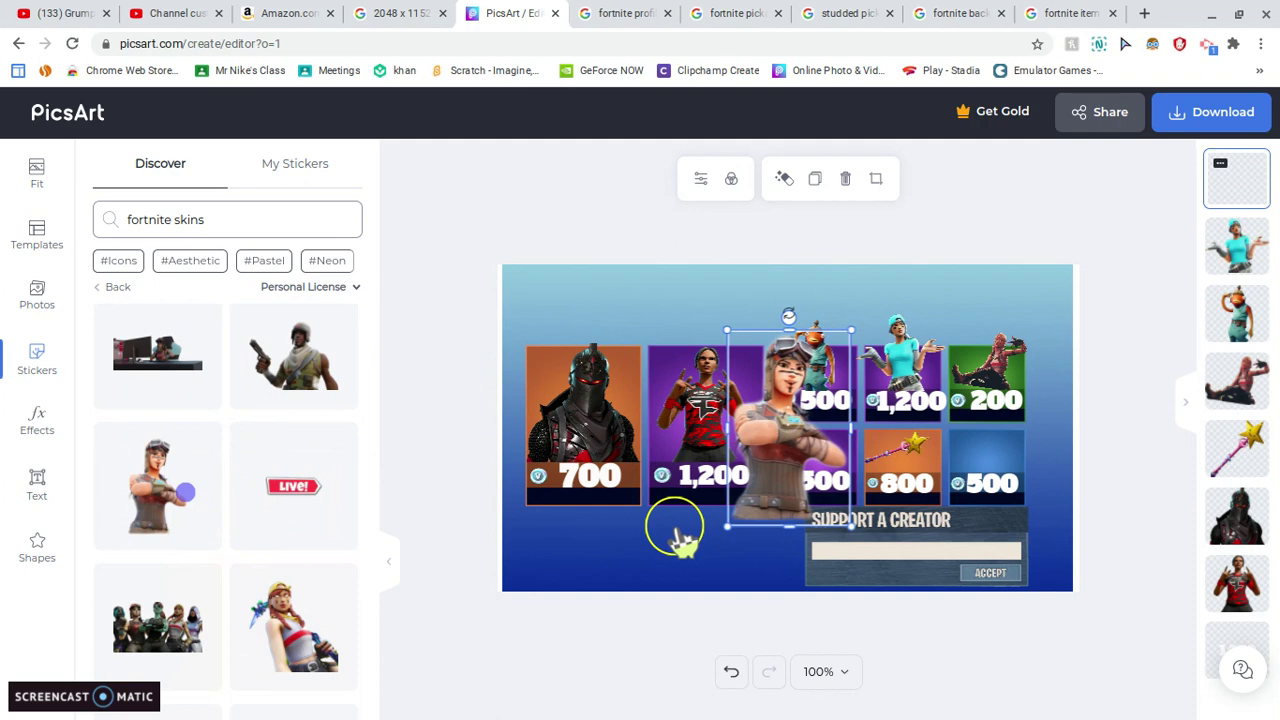
drag(864, 327, 794, 429)
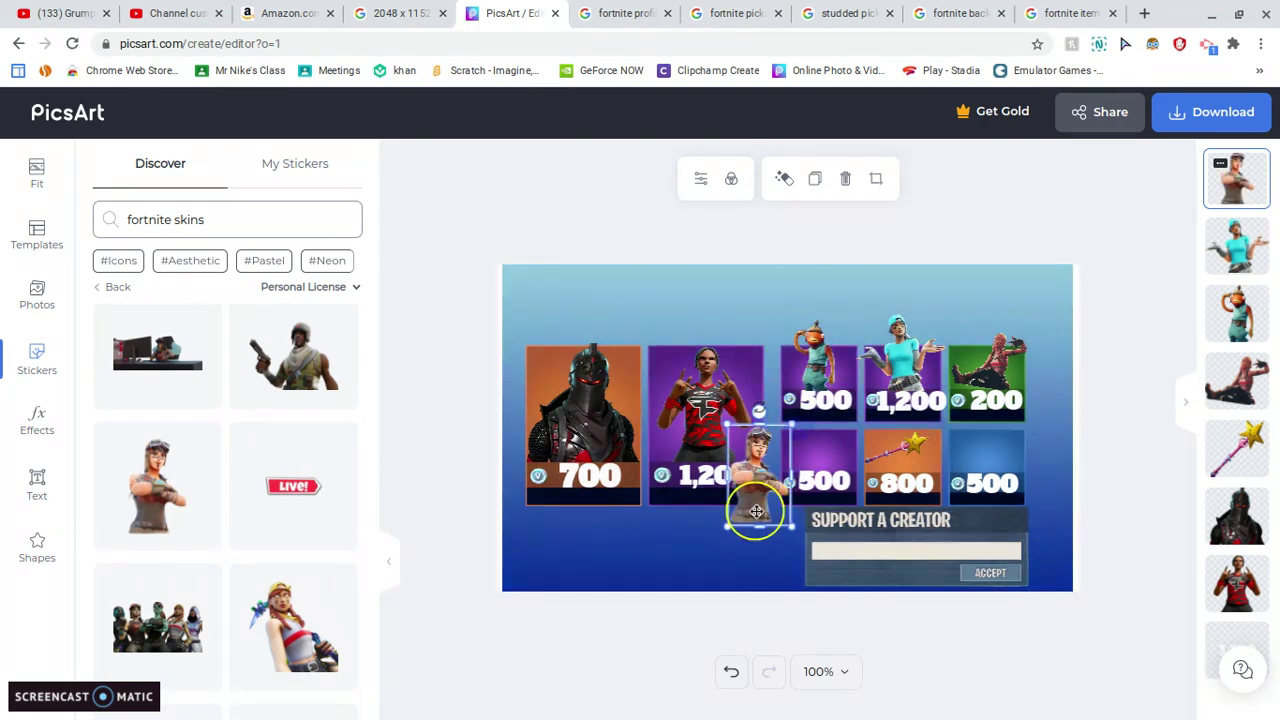
drag(760, 509, 997, 460)
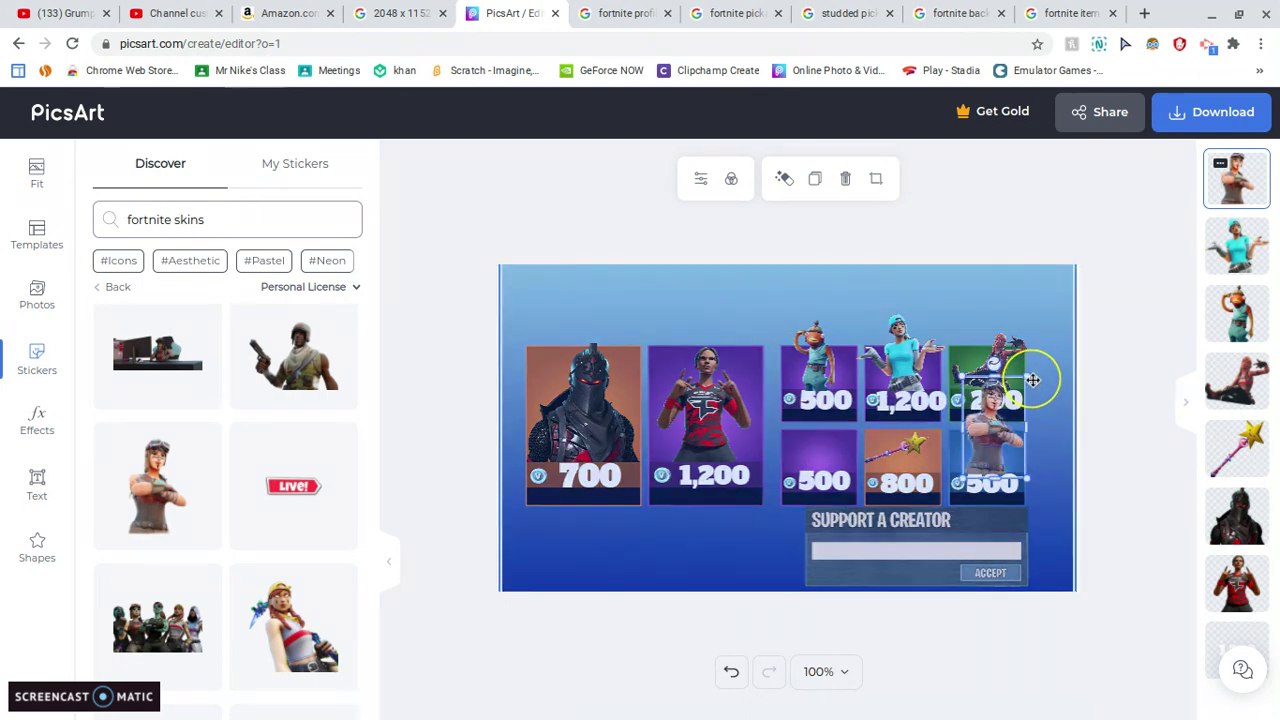
drag(1025, 378, 1016, 412)
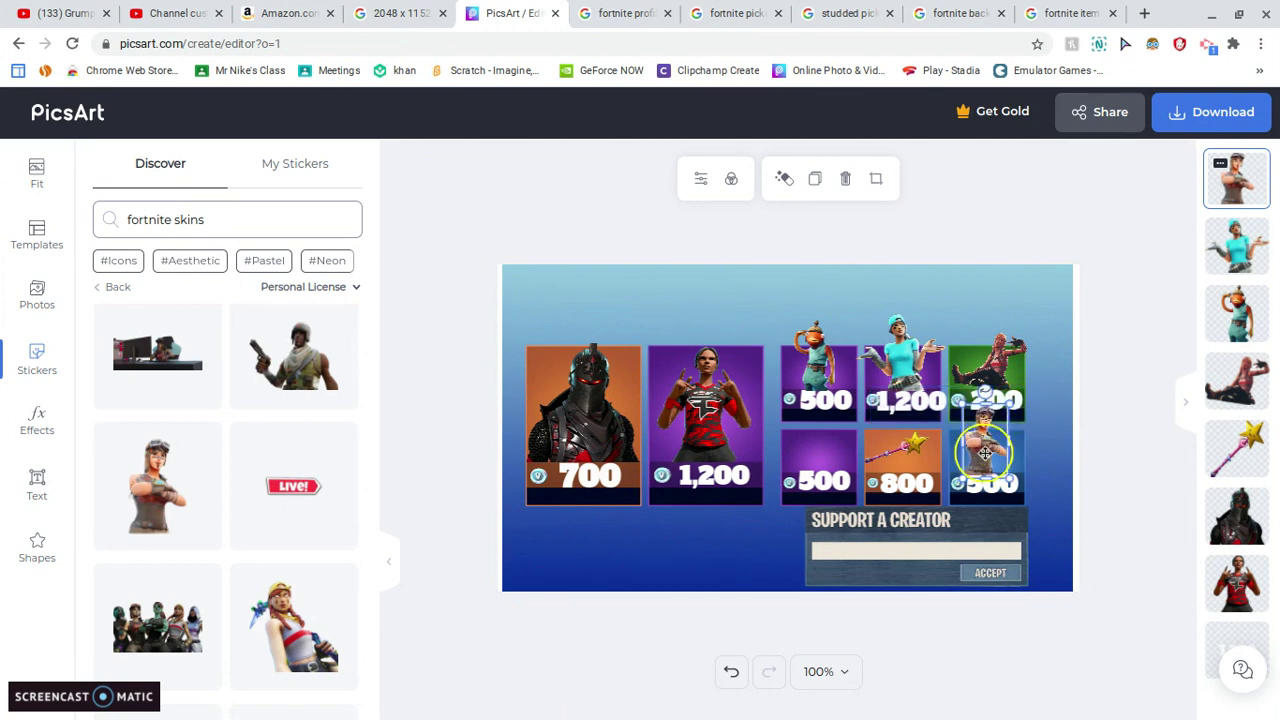
drag(985, 453, 995, 451)
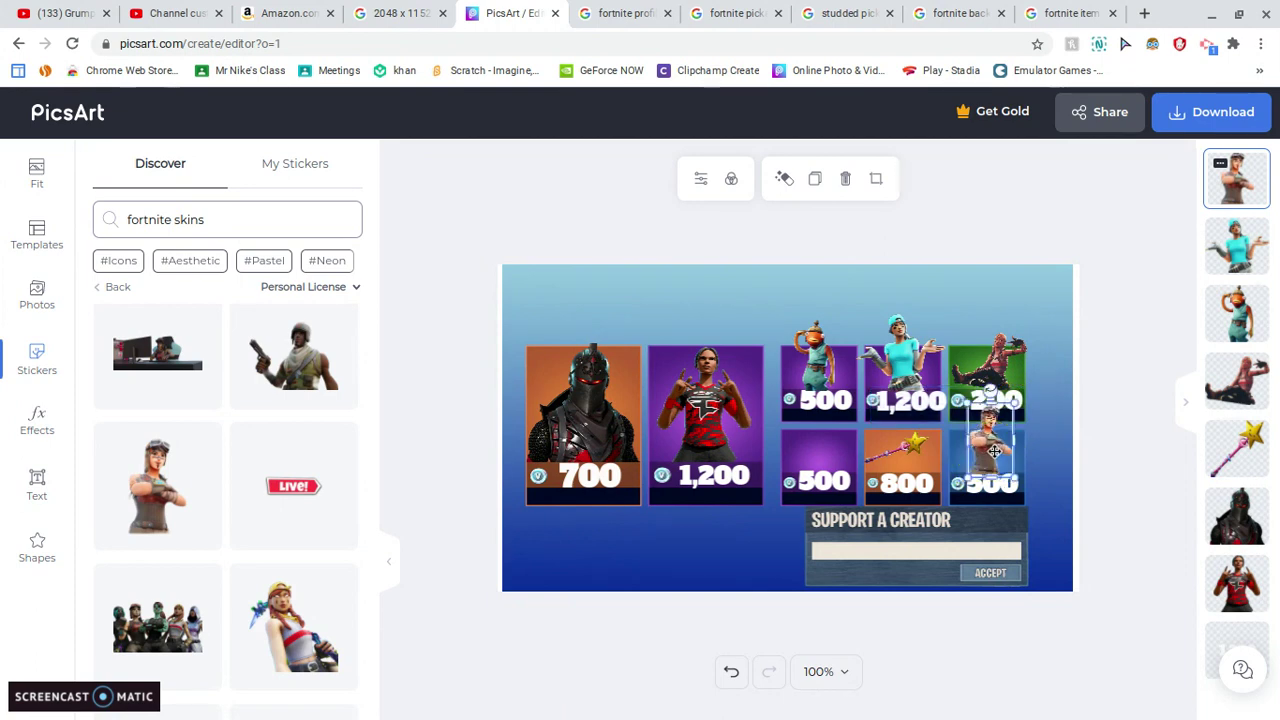
click(1120, 430)
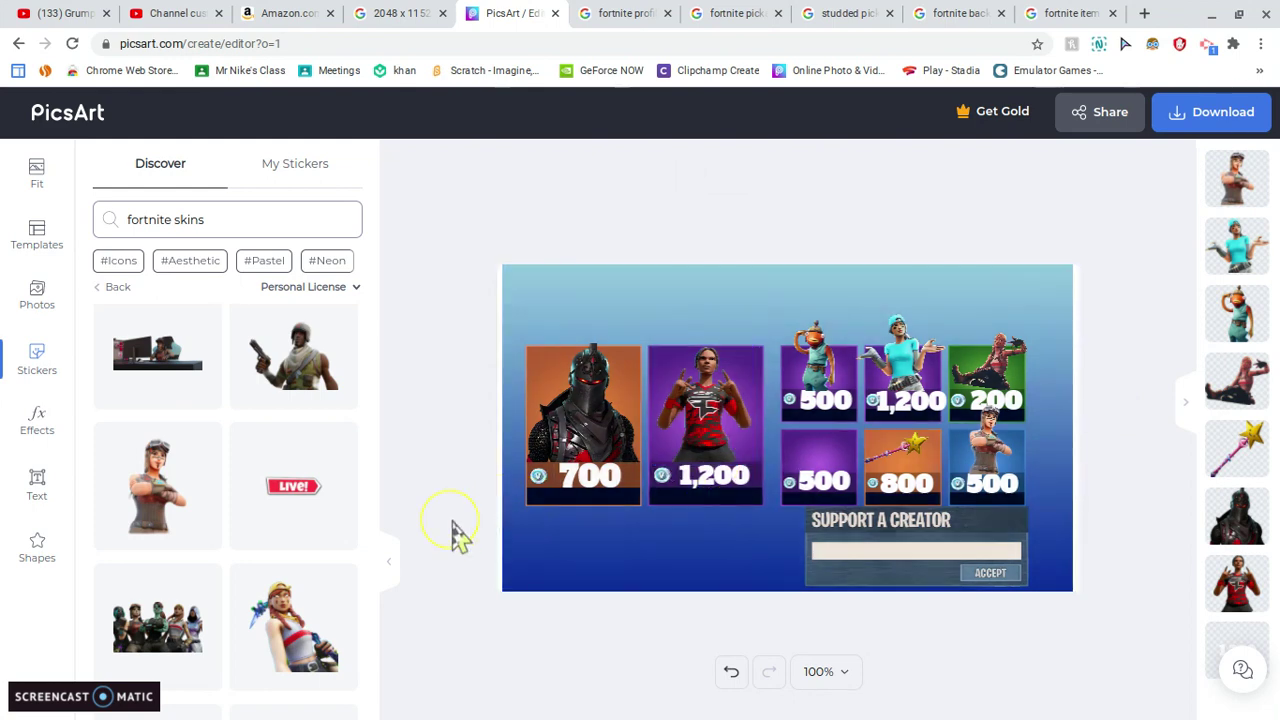
Add the character in the purple Santa hat and blue G FUEL sweater, shrunk to fit the lower purple 500 tile
scroll(165, 560, down, 3)
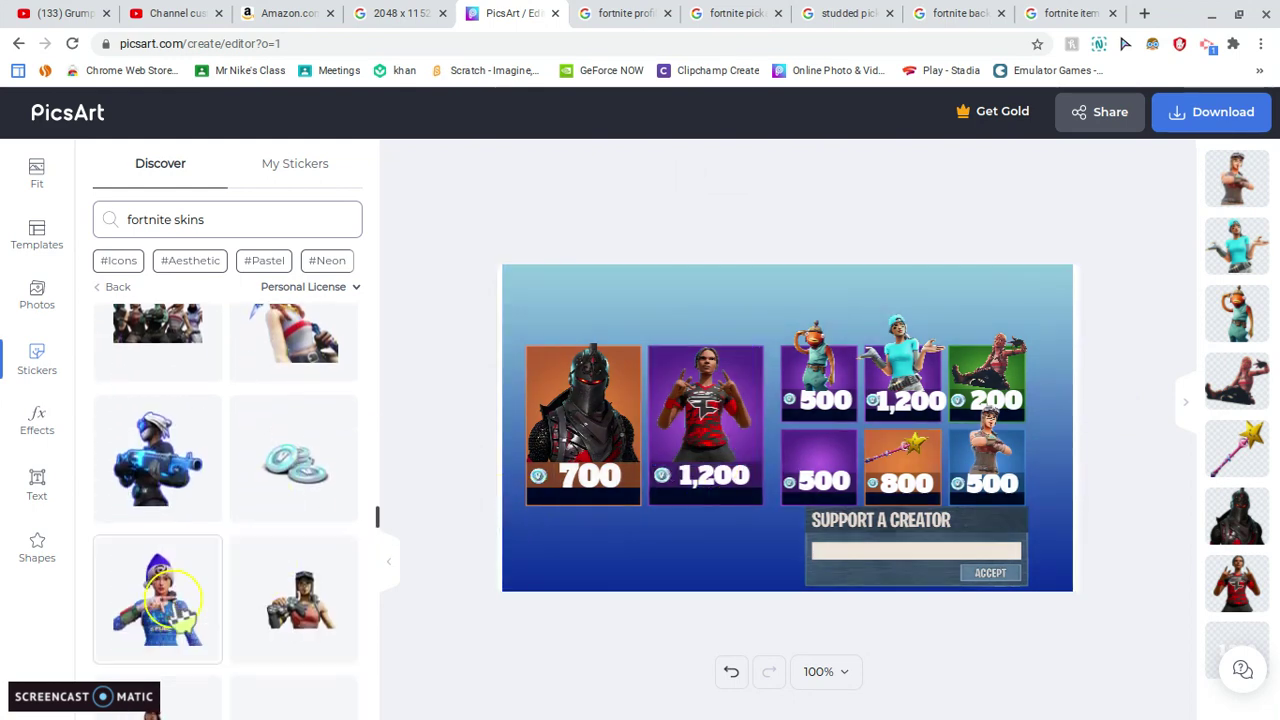
drag(695, 565, 737, 531)
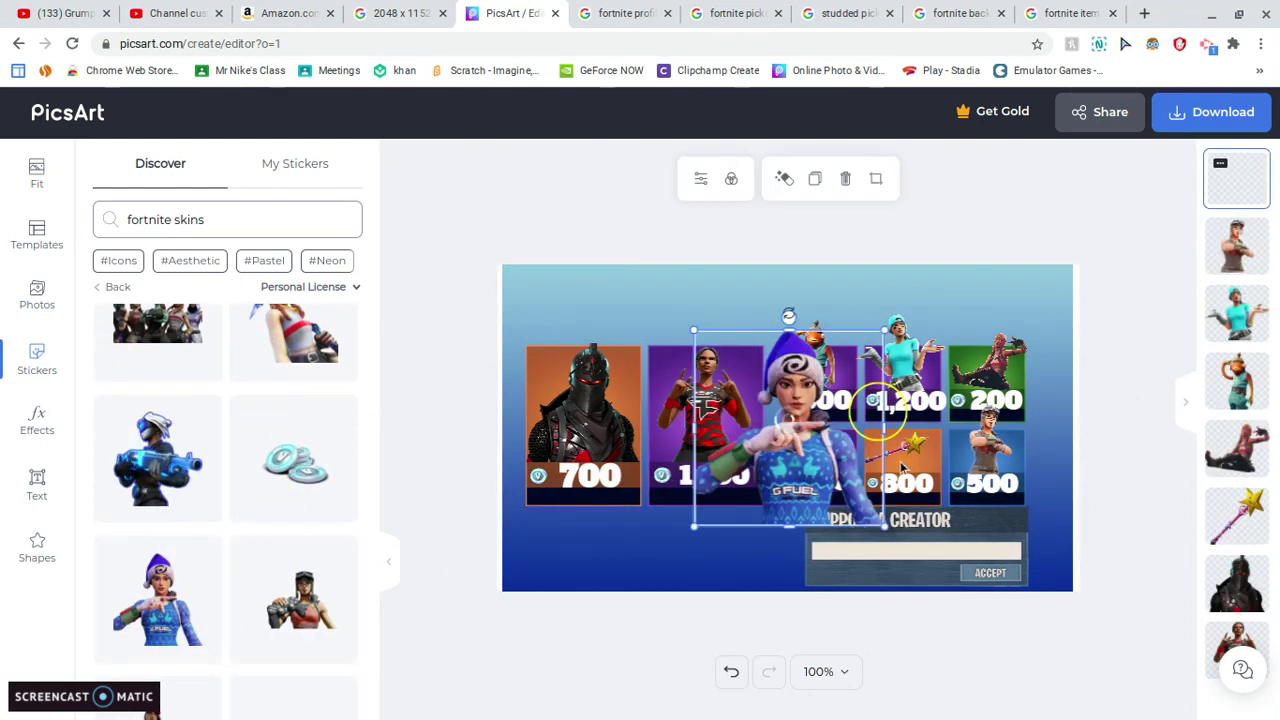
drag(885, 328, 773, 427)
drag(753, 474, 836, 436)
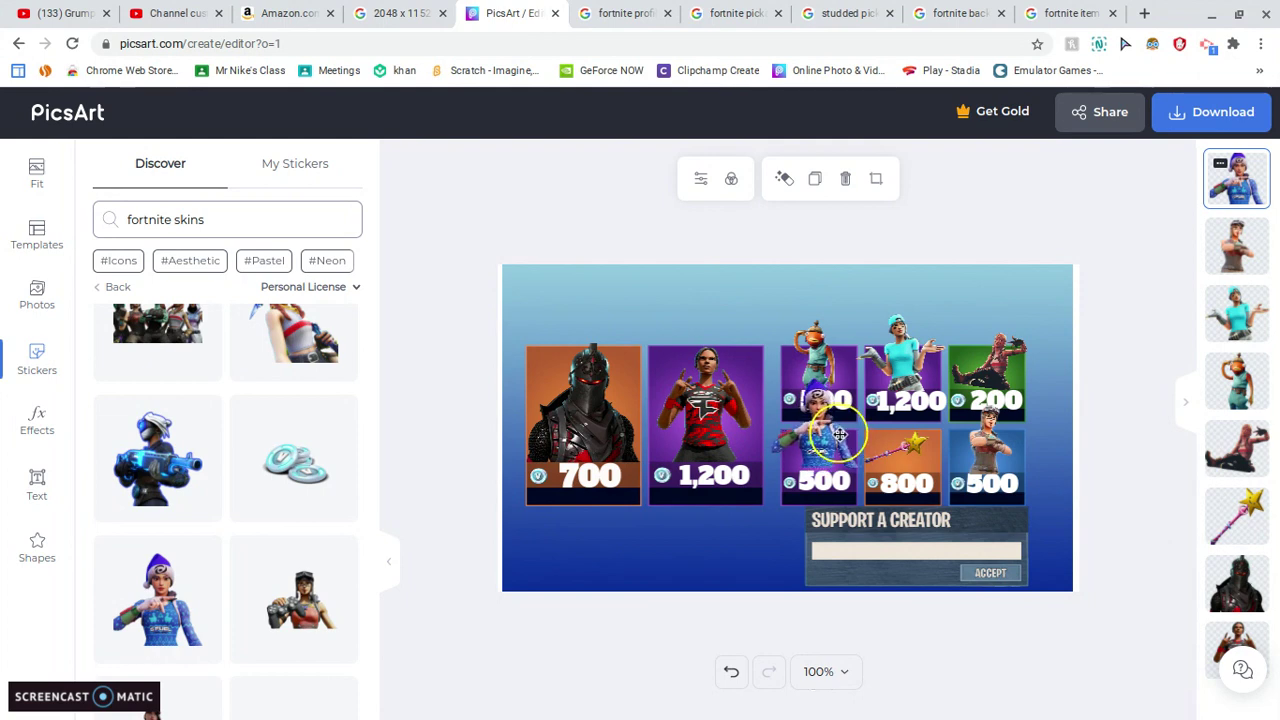
click(857, 382)
drag(857, 382, 808, 453)
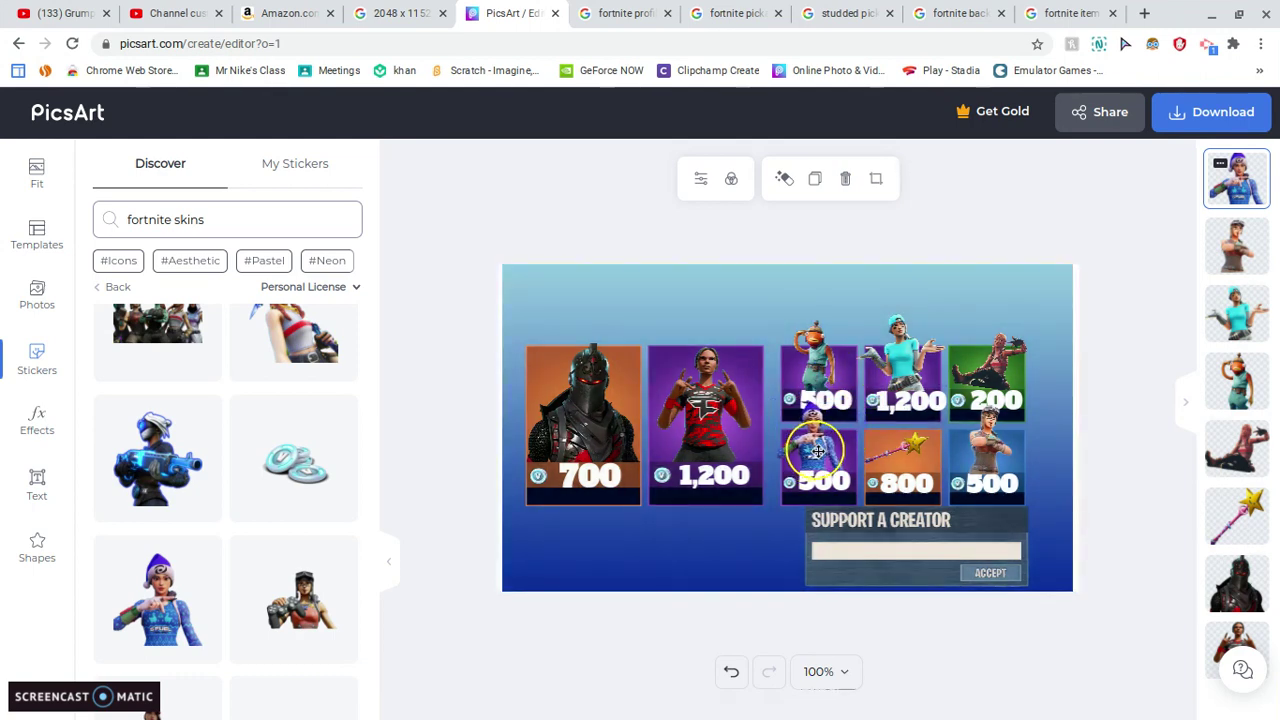
click(1104, 407)
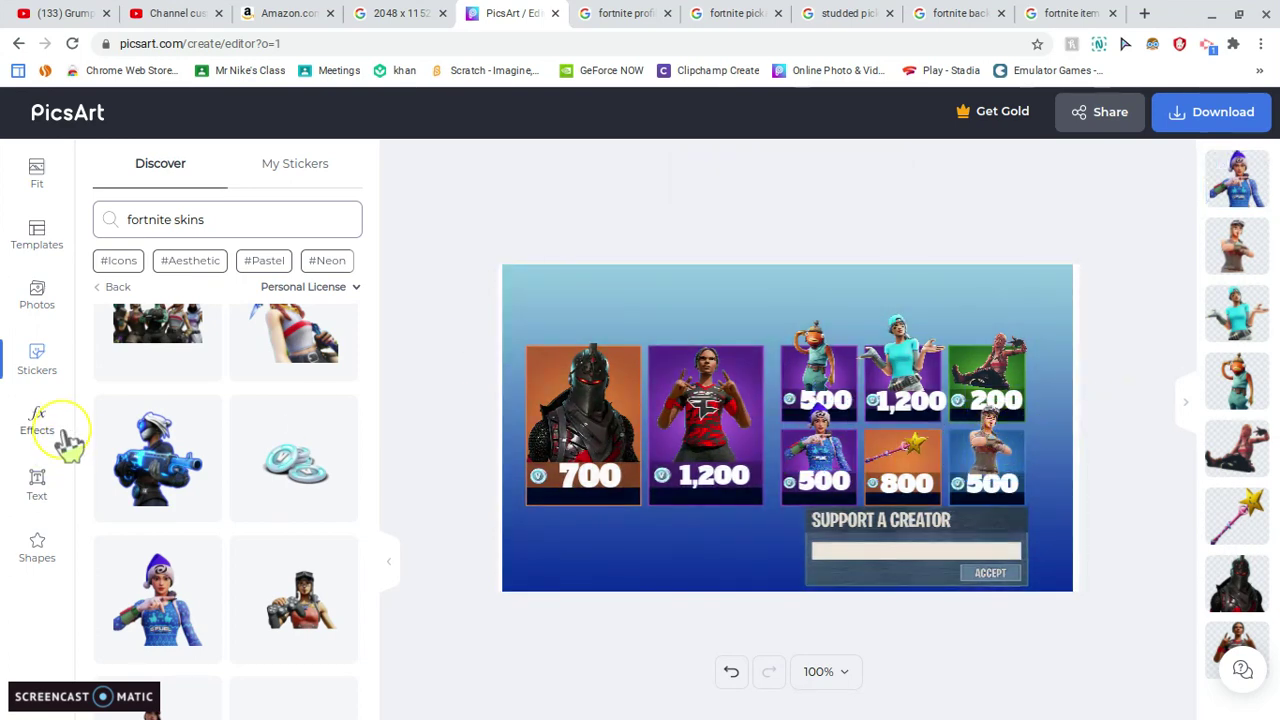
Add a heading text to the image that reads "Grumpy kid"
click(40, 485)
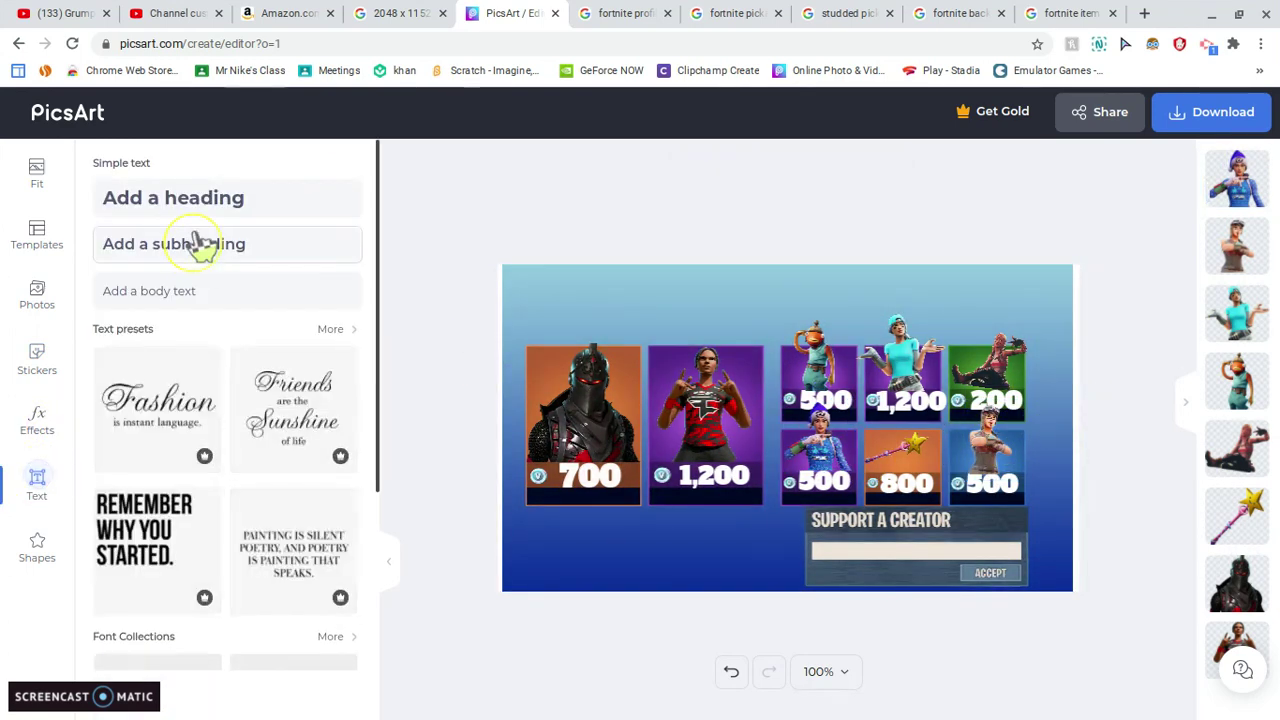
click(198, 220)
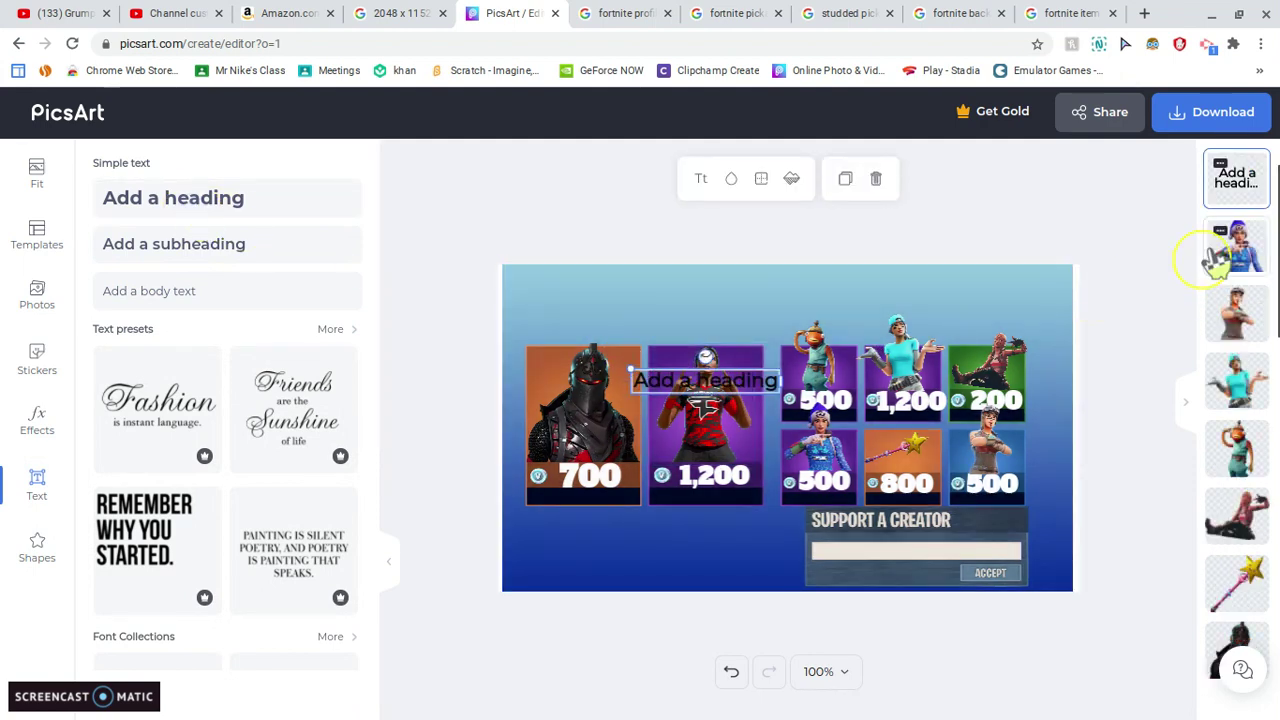
double_click(764, 388)
key(BackSpace)
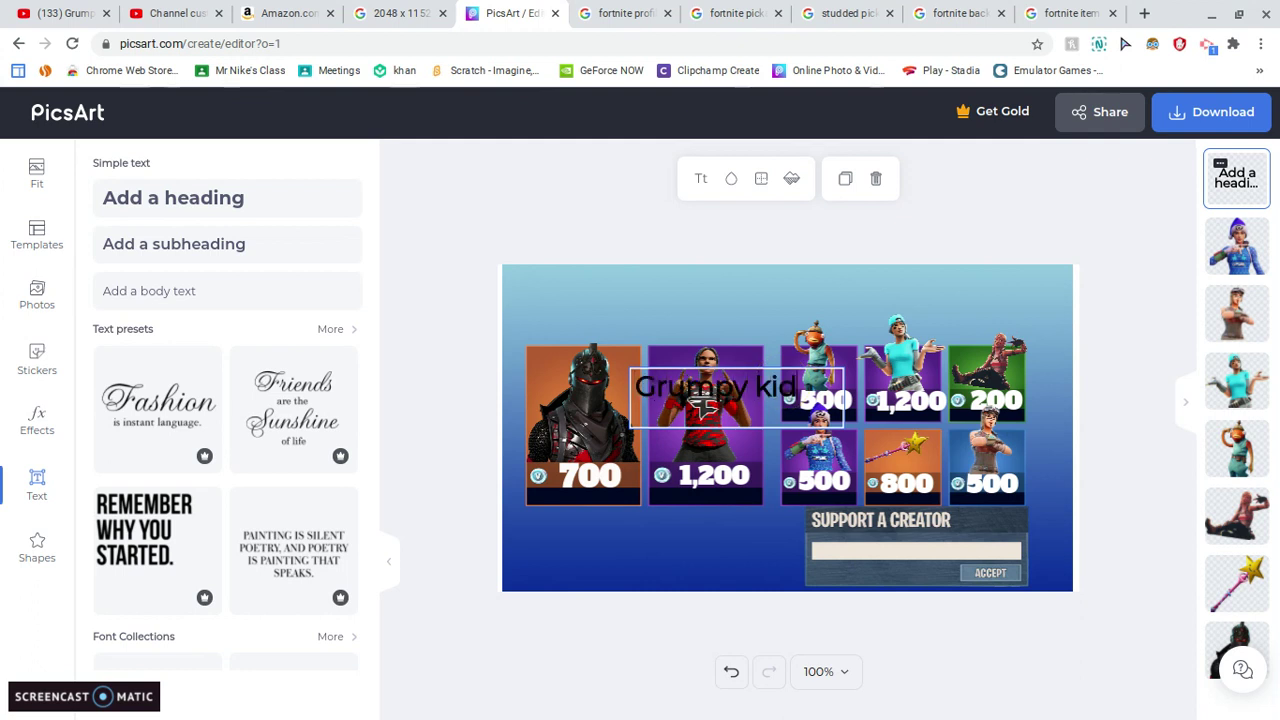
click(1062, 337)
click(814, 400)
click(750, 380)
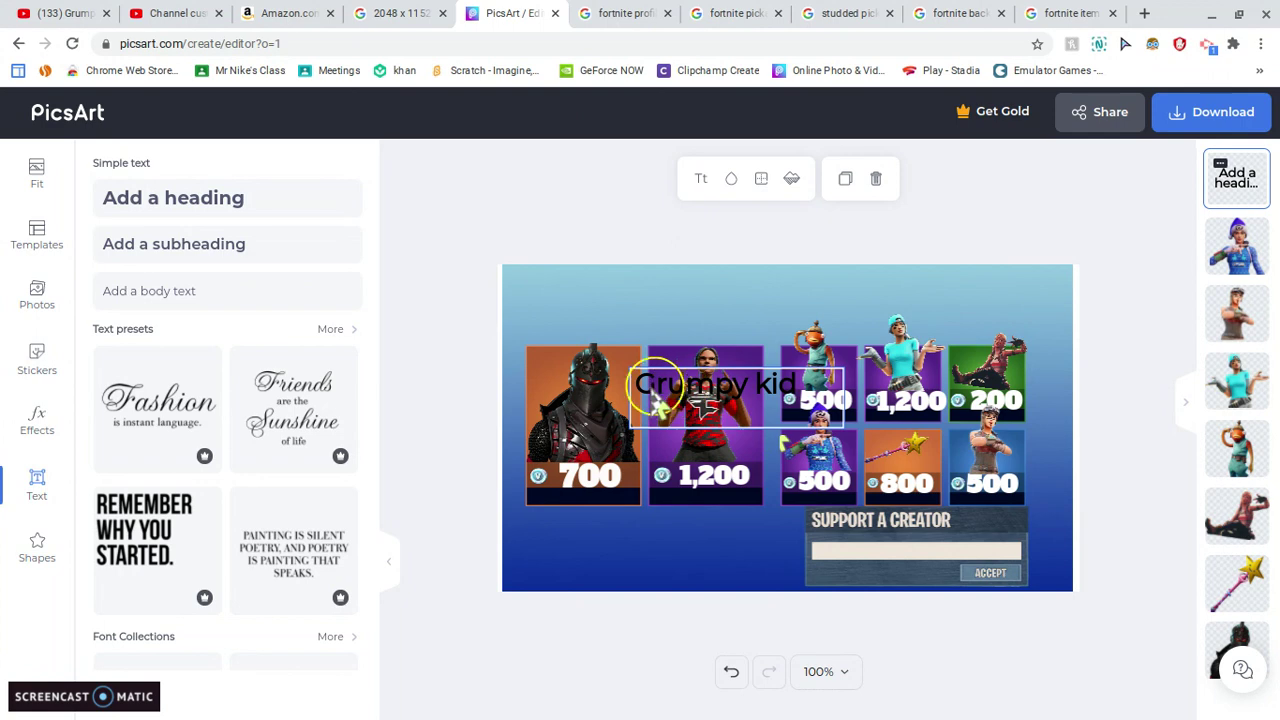
click(672, 635)
Move the "Grumpy kid" text onto the blank entry field of the Support a Creator box
click(734, 392)
click(735, 381)
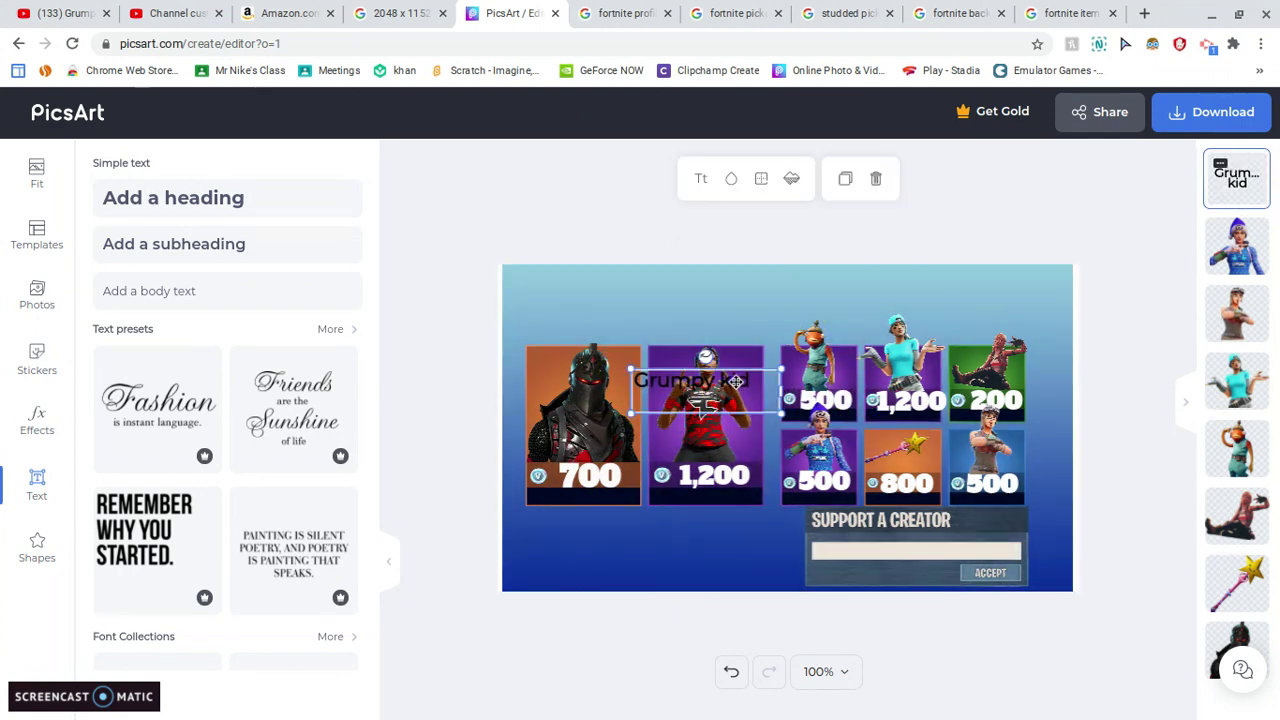
drag(765, 381, 981, 556)
click(1156, 484)
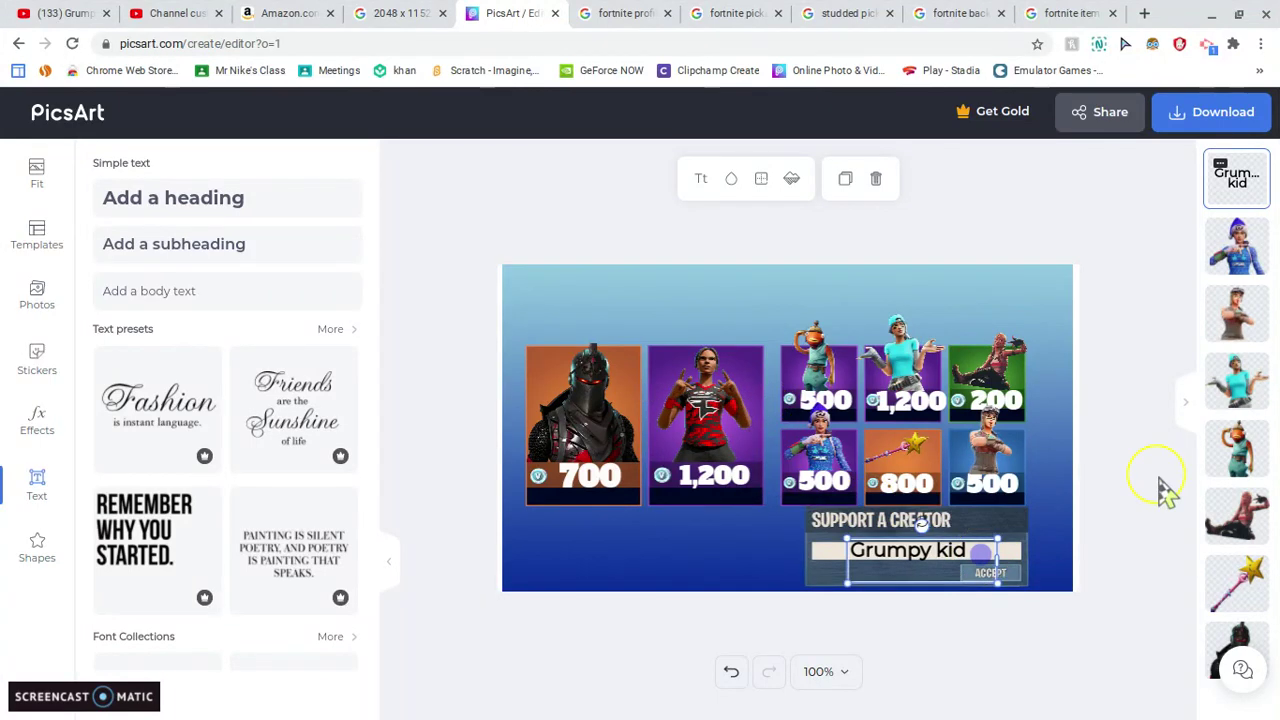